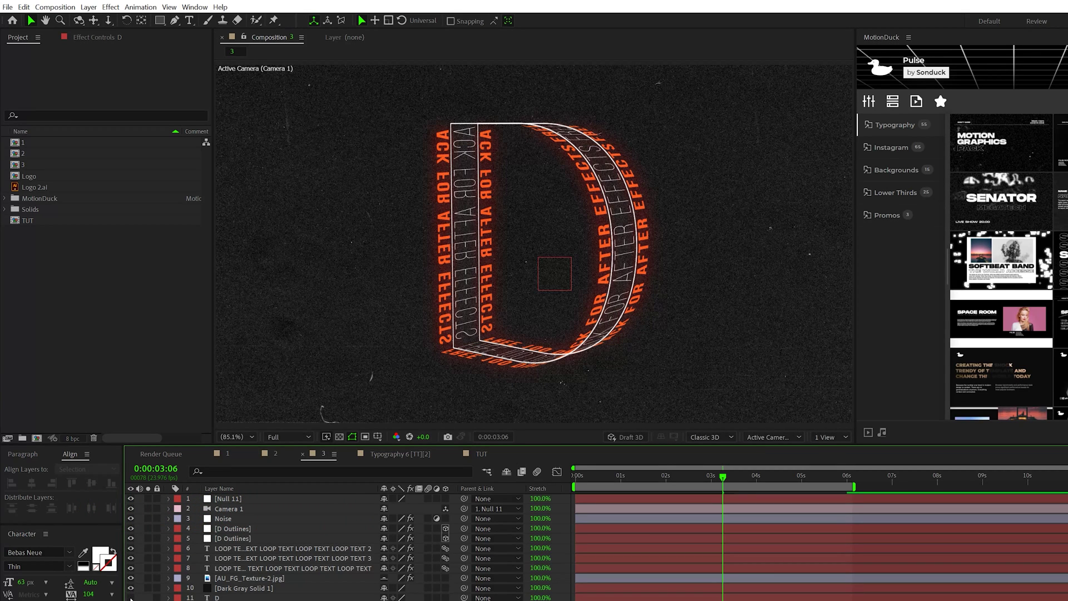
Preview the finished loop, then scroll through Sonduck Film's Black Friday template pack banners
mouse_move(718, 476)
left_mouse_down()
mouse_move(794, 476)
mouse_move(716, 476)
left_mouse_up()
left_click(715, 475)
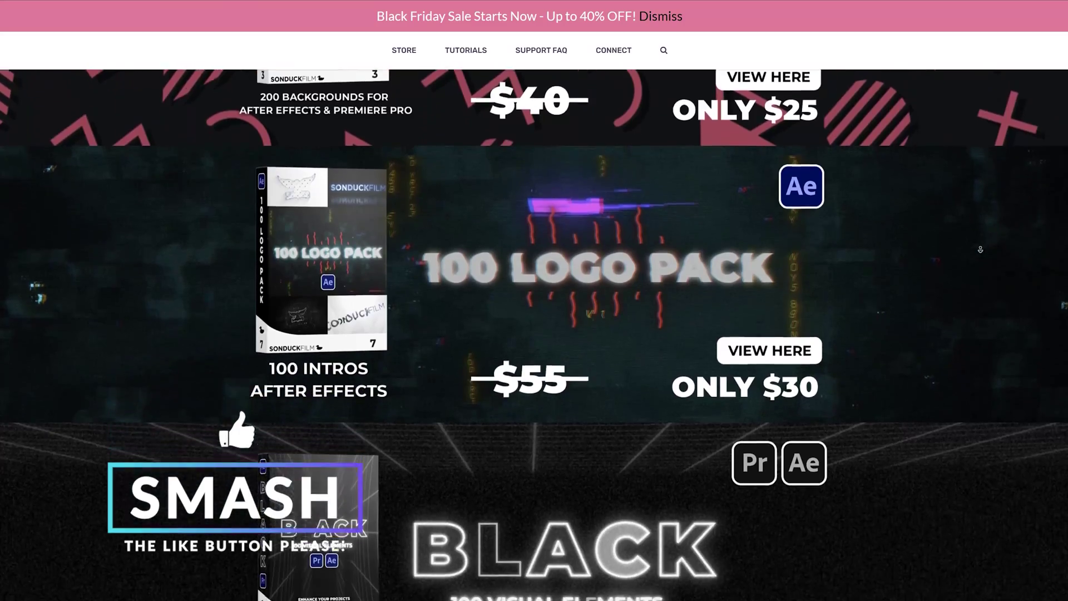
scroll(979, 251, "down", 10)
scroll(979, 250, "down", 10)
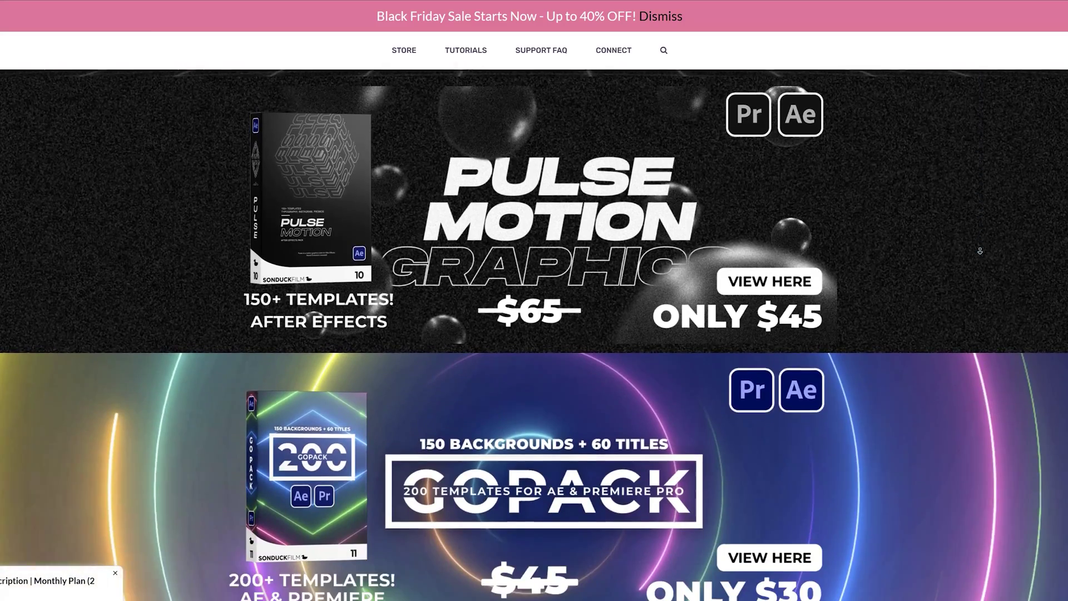
scroll(979, 251, "down", 11)
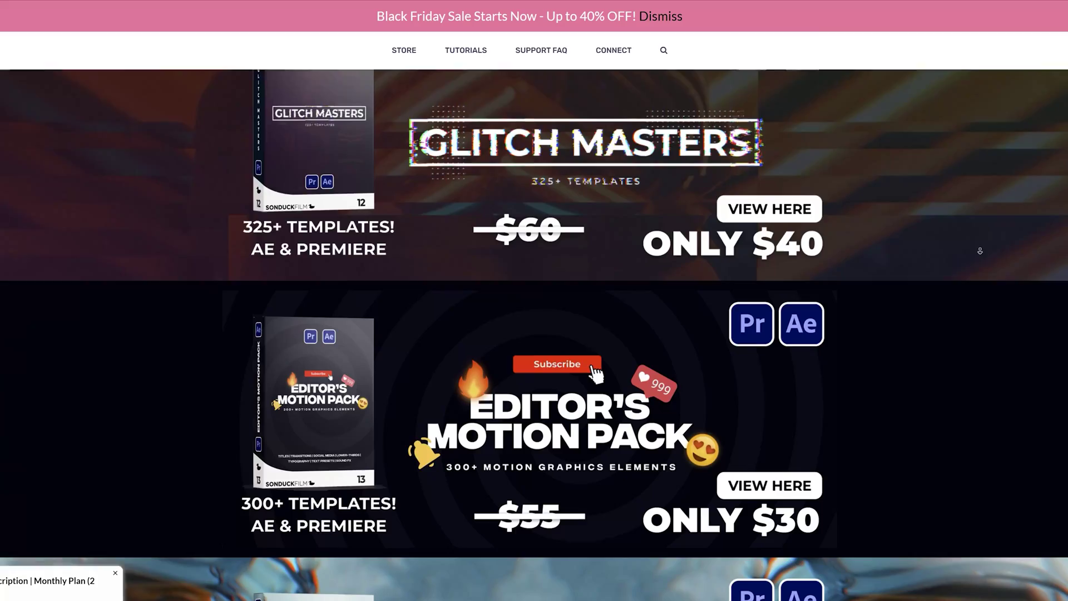
scroll(979, 251, "down", 3)
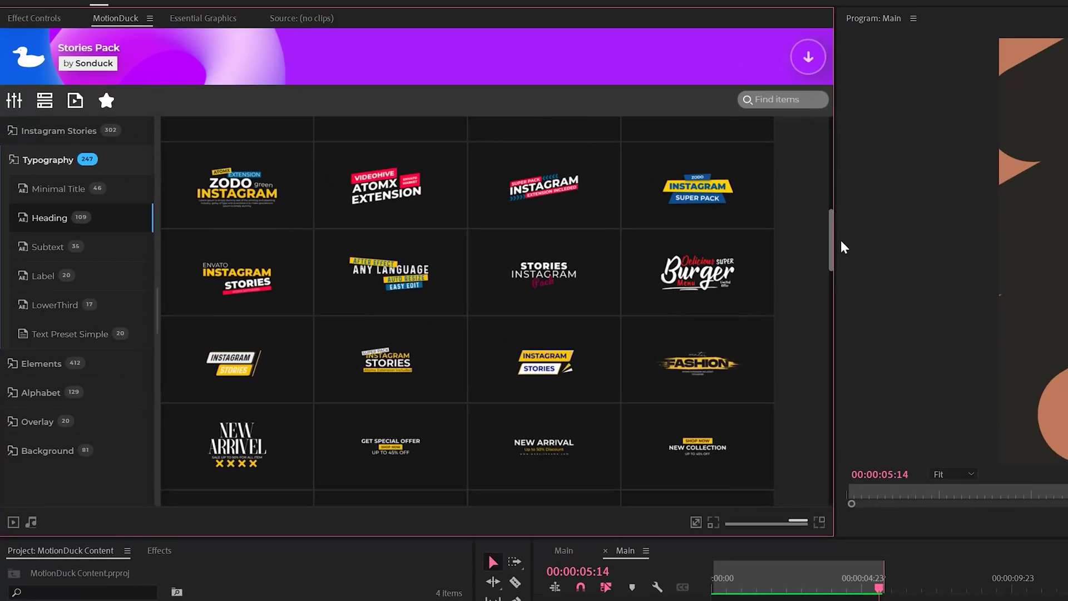
scroll(839, 241, "down", 3)
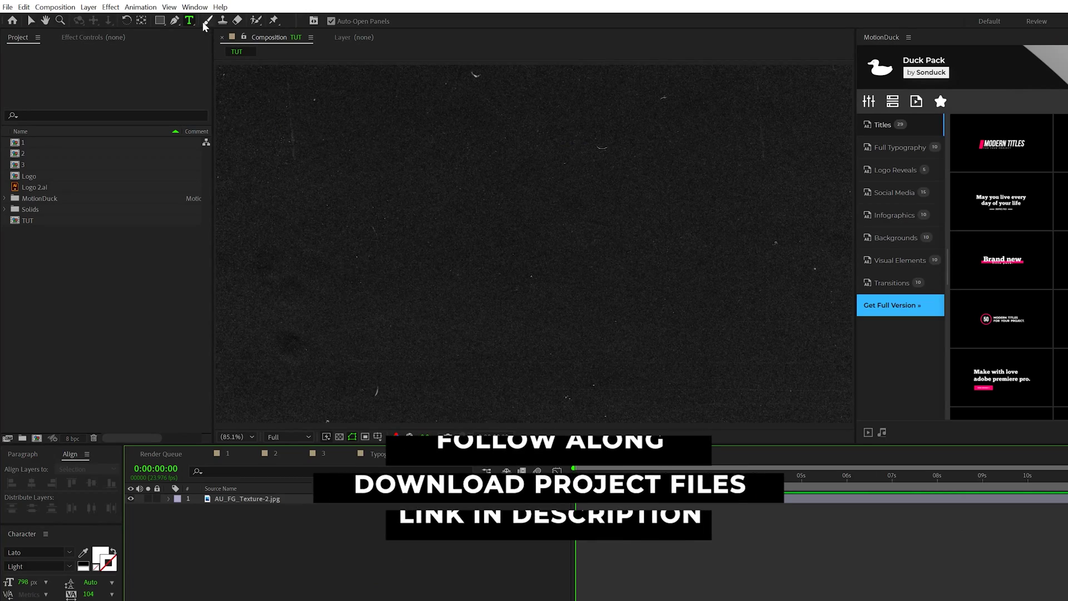
Type a letter D and centre it horizontally and vertically in the composition
left_click(561, 271)
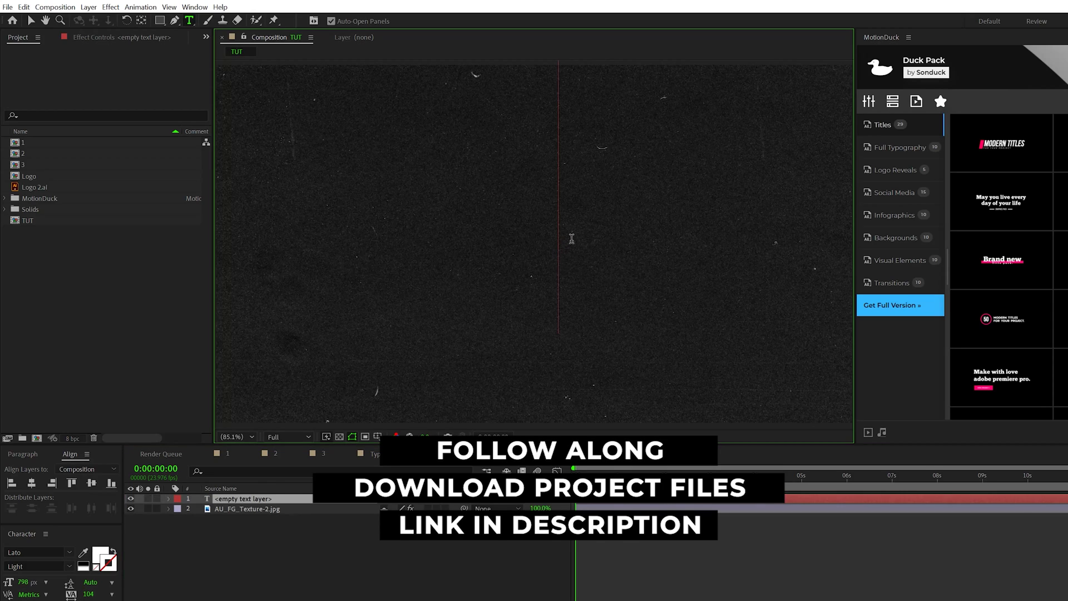
type("D")
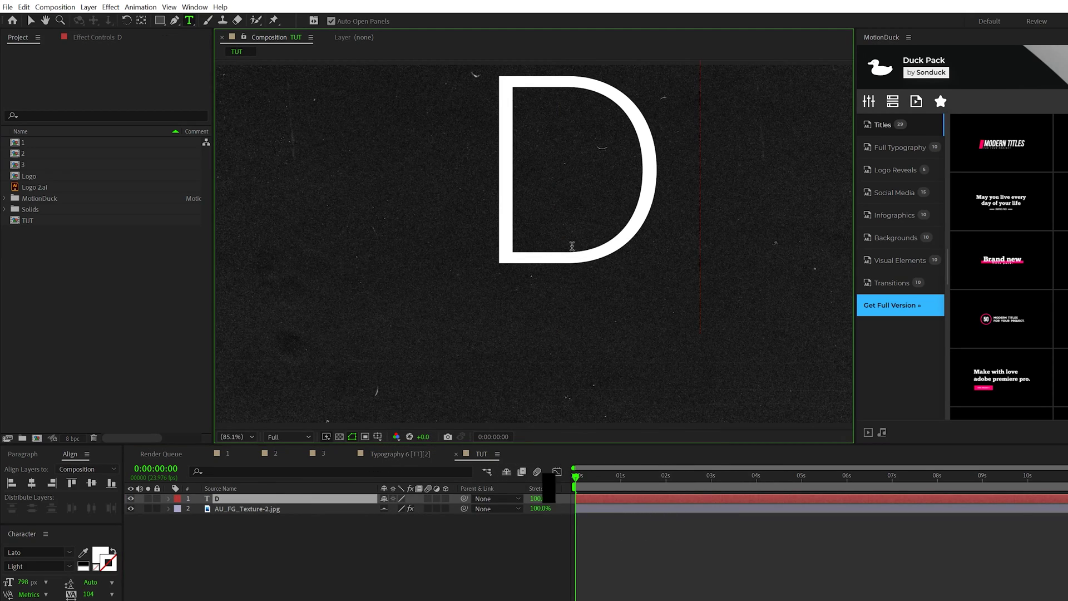
left_click(221, 501)
left_click(31, 483)
left_click(91, 483)
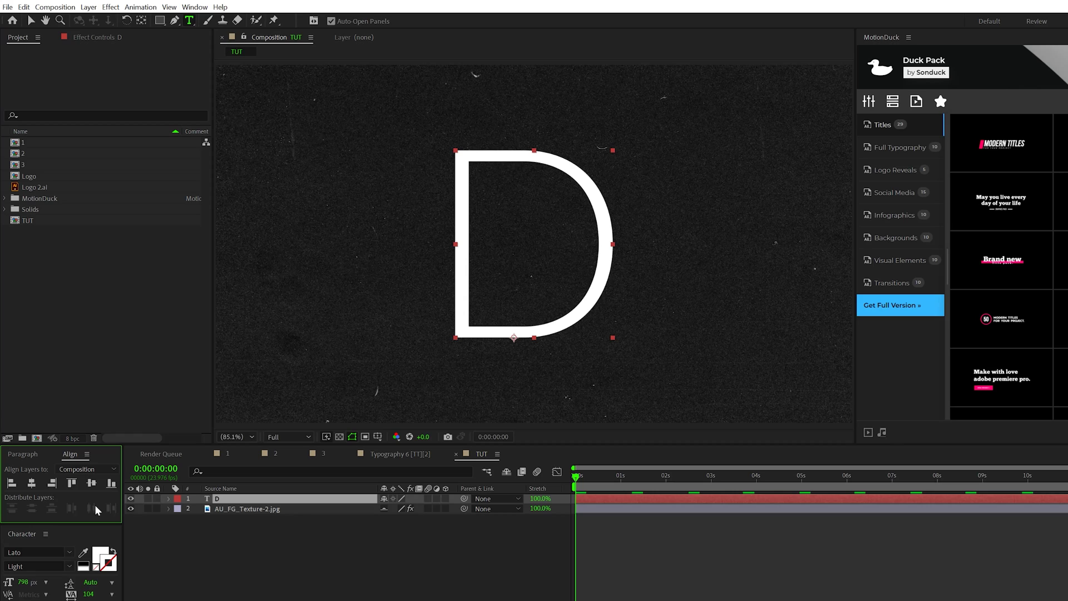
Enlarge the D to 1022 px, recentre it, and create masks from the text
left_click_drag(23, 582, 159, 585)
left_click(32, 482)
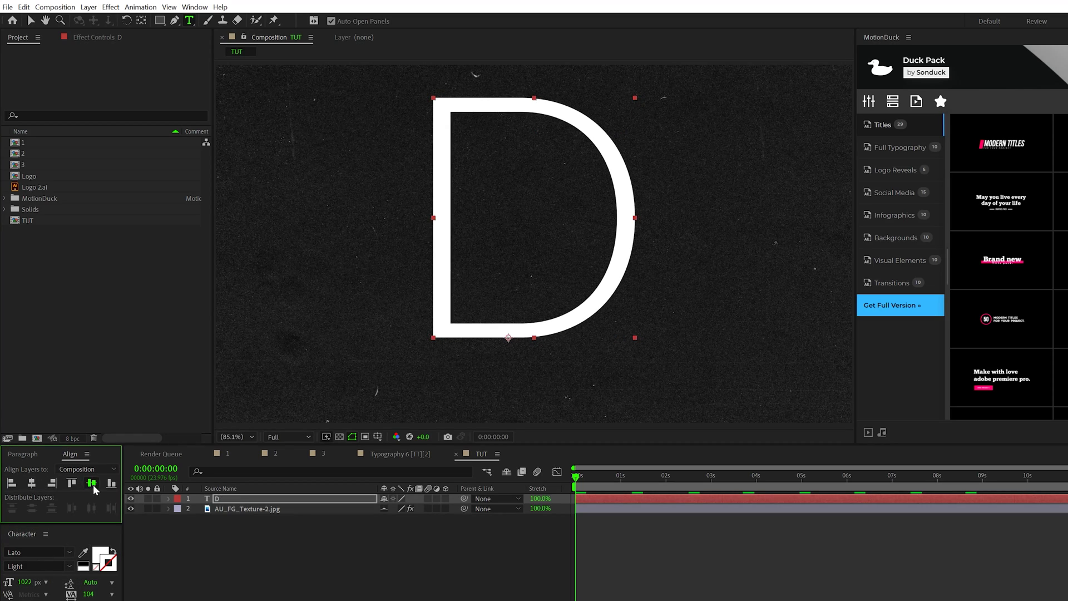
left_click(91, 482)
left_click(222, 498)
right_click(221, 497)
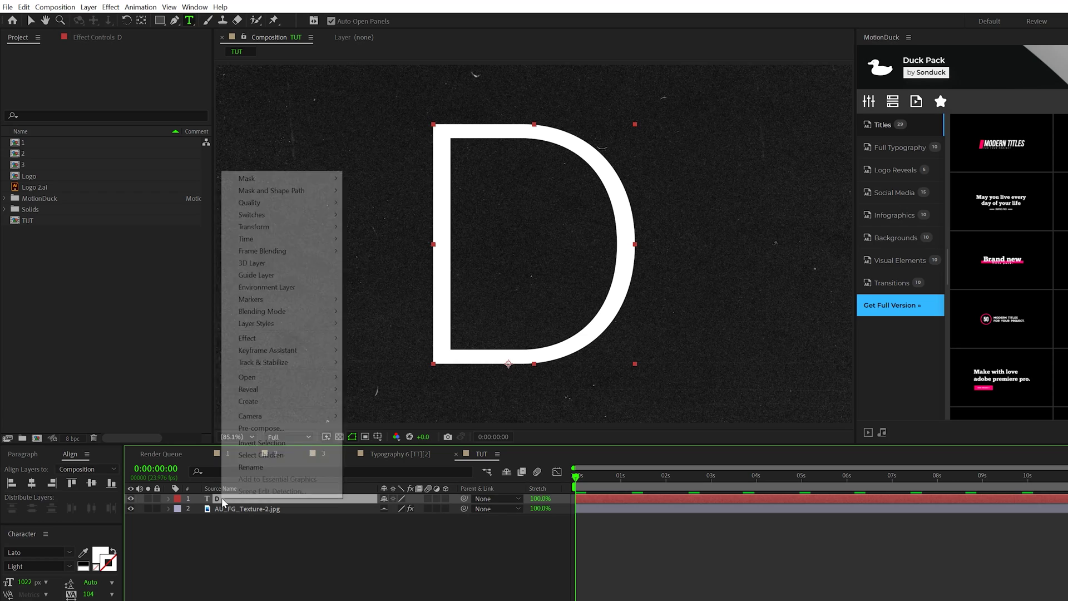
mouse_move(281, 401)
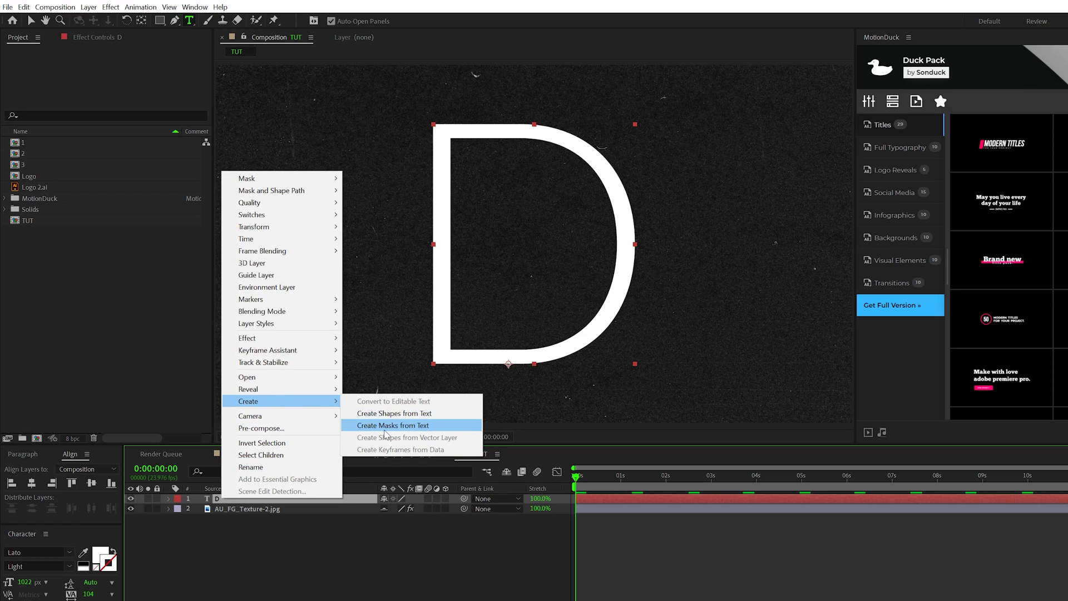
left_click(452, 426)
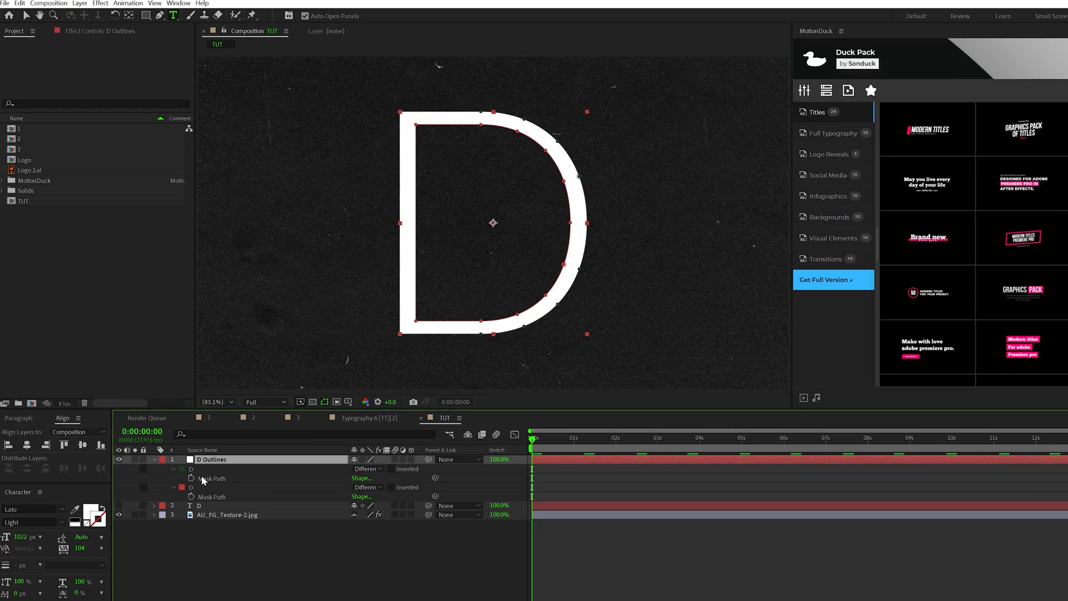
Collapse the D Outlines masks, turn off the layer's visibility, and deselect it
key("u")
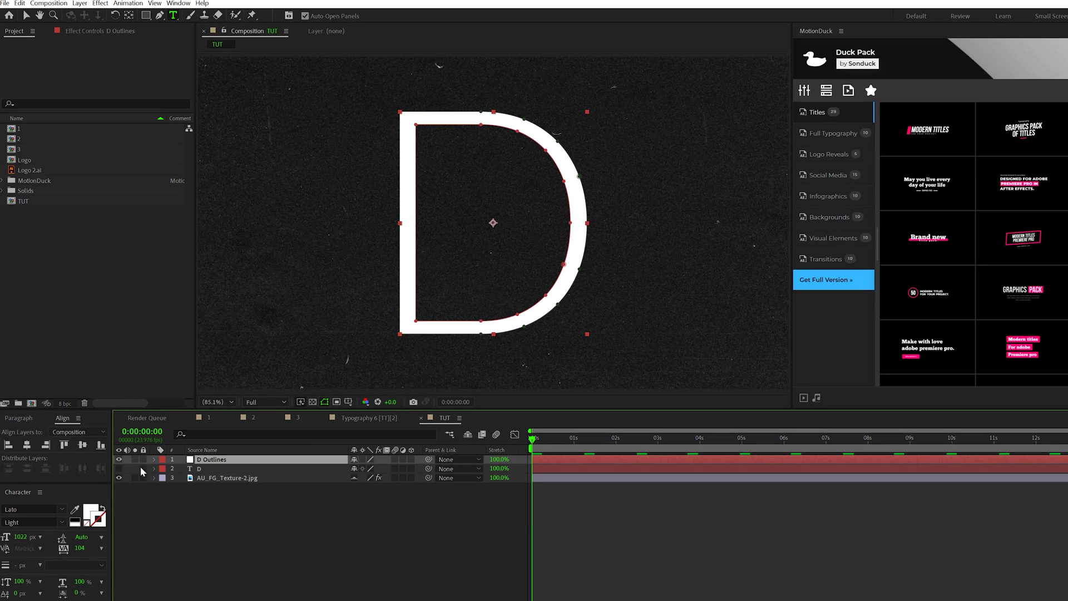
left_click(119, 459)
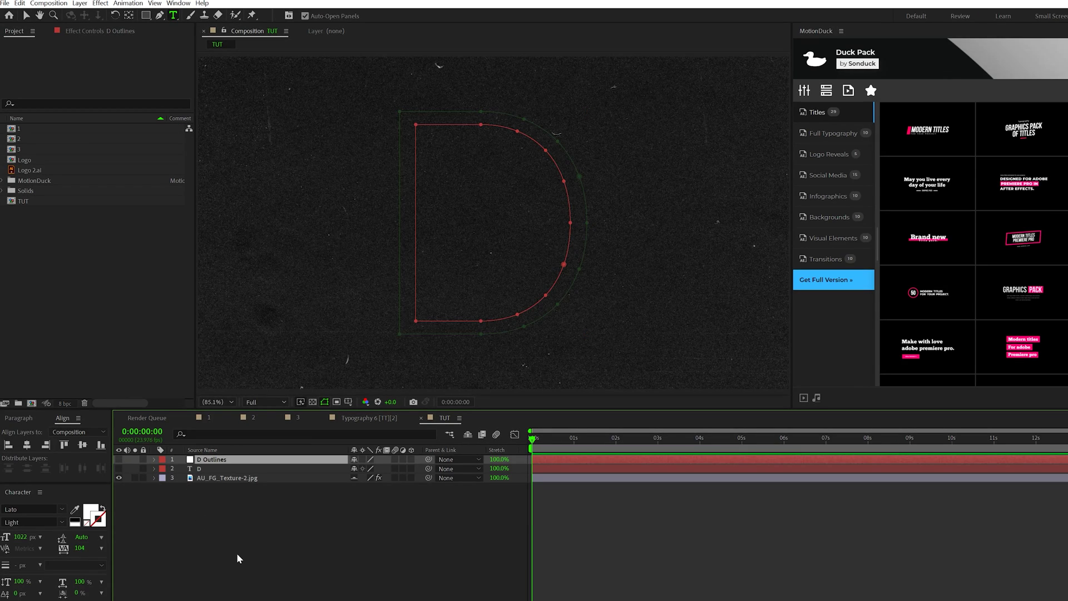
left_click(277, 542)
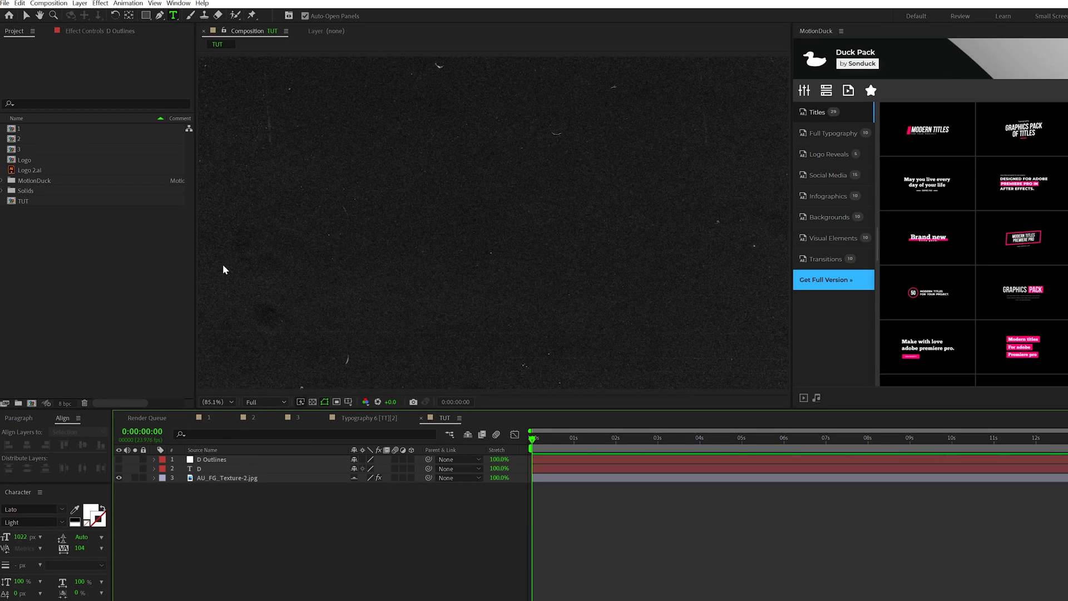
Add a dark gray solid and draw a rectangular mask on it
key("ctrl+y")
key("Return")
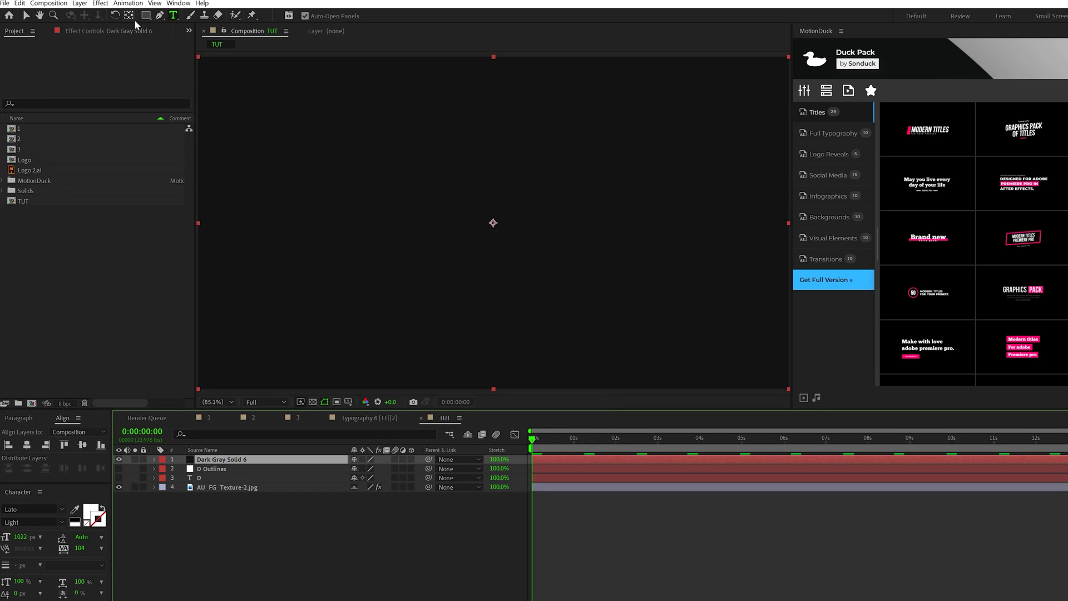
left_click_drag(148, 15, 174, 17)
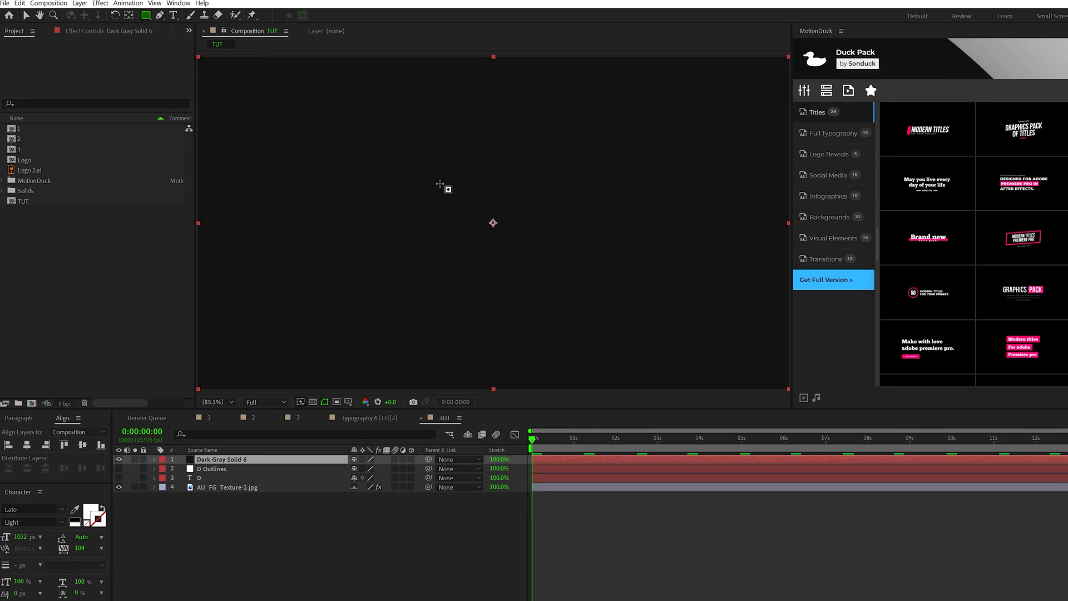
left_click_drag(393, 150, 571, 327)
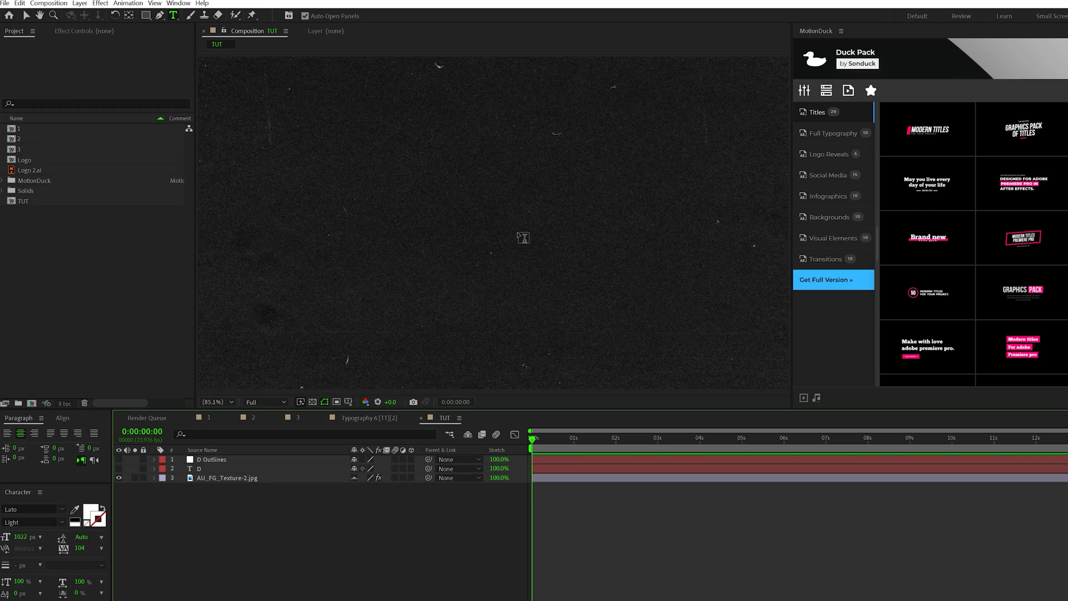
Create a text layer reading '100 FREE PACK FOR AFTER EFFECTS'
left_click(523, 225)
type("100")
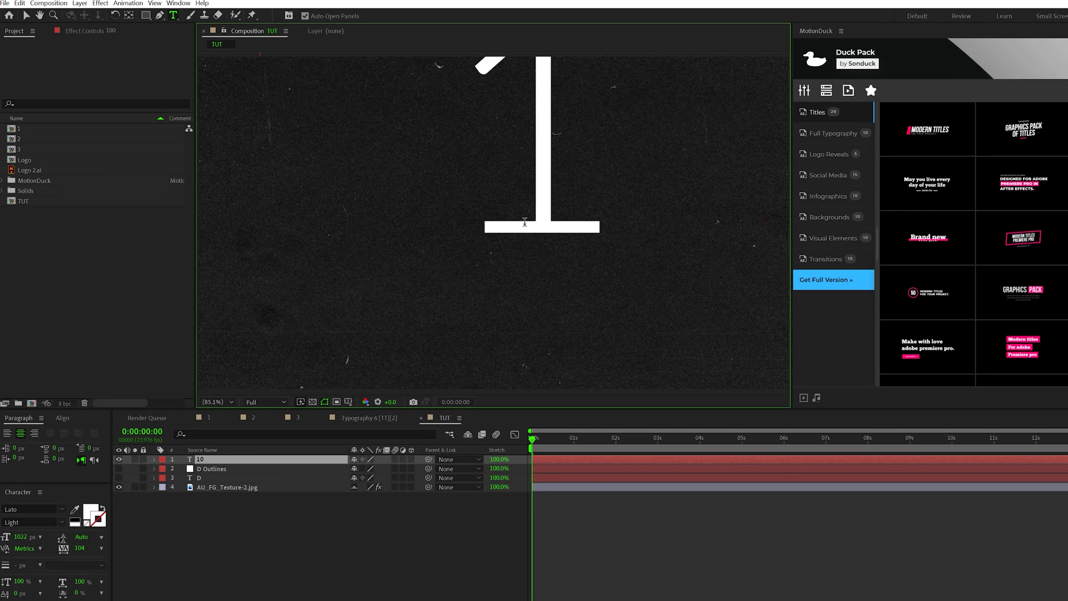
type("FREE PACK FOR AFTER EFFECTS")
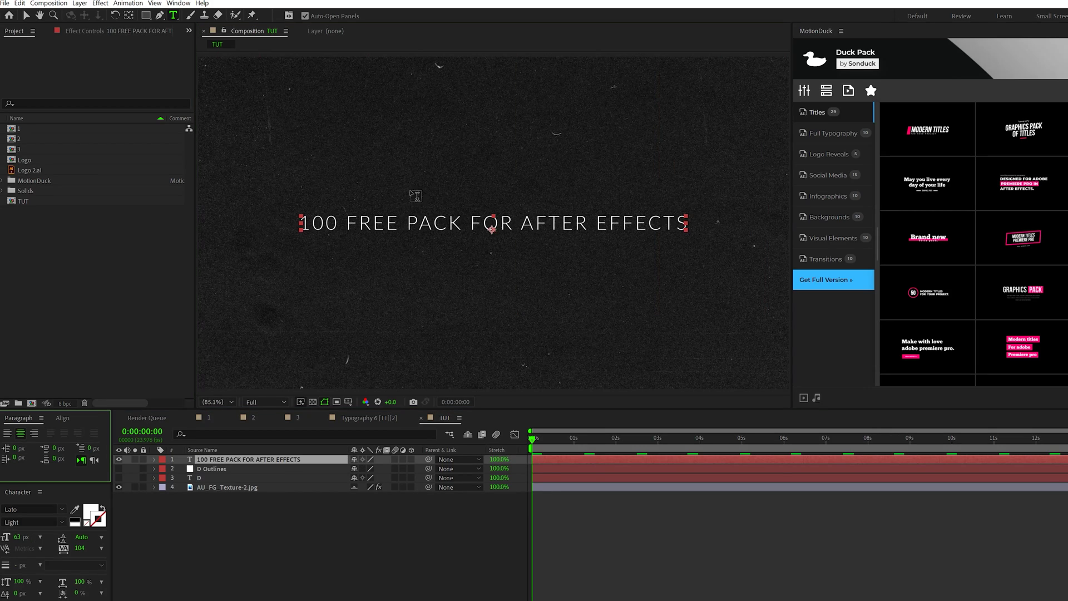
left_click(251, 459)
Copy the D Outlines first mask path onto the '100 FREE PACK' text layer
key("v")
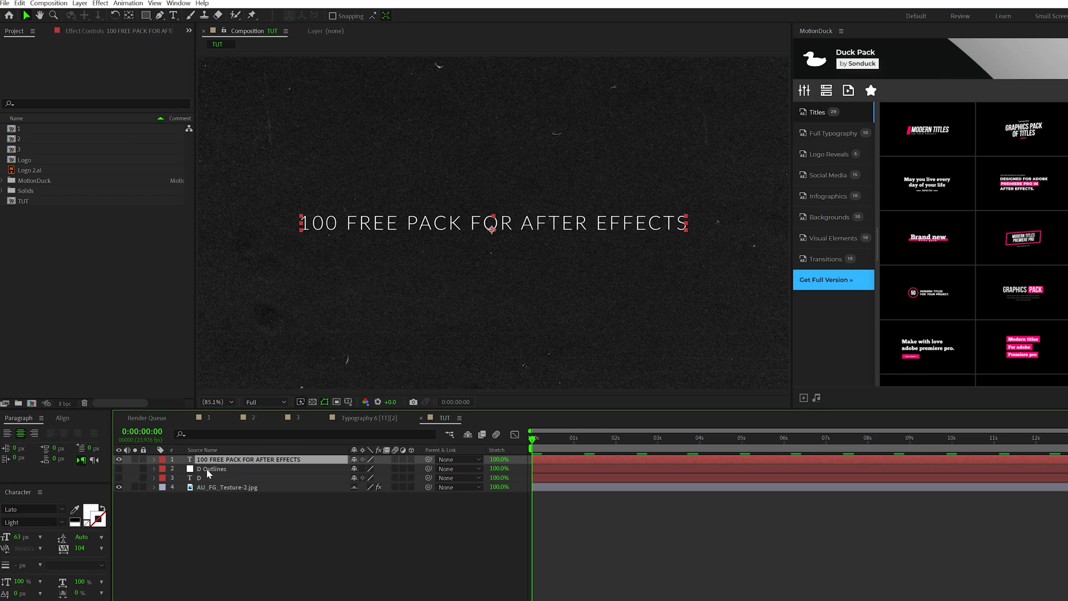
left_click(213, 469)
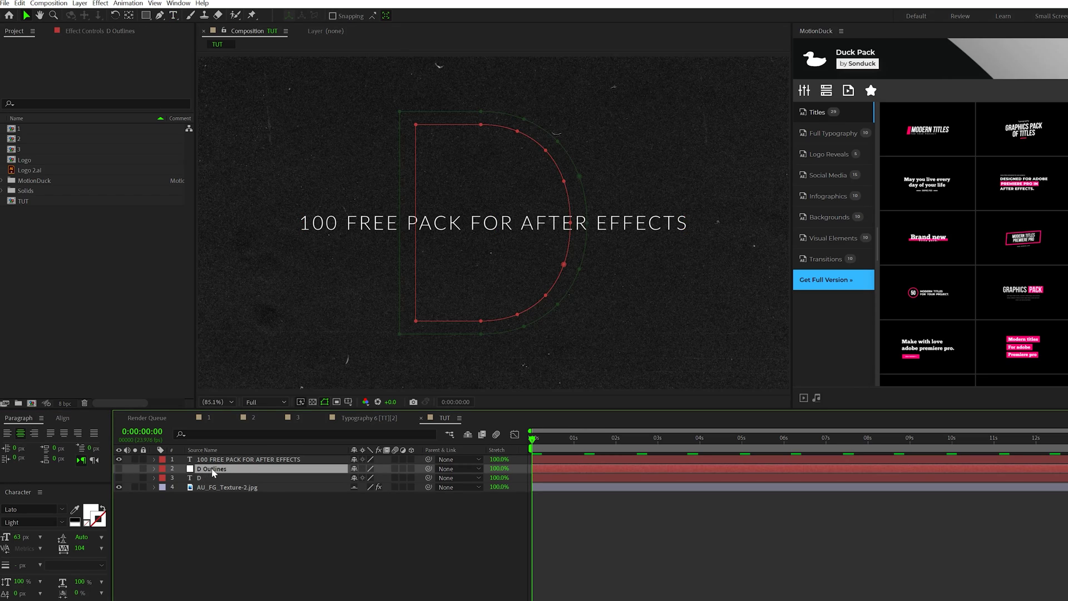
key("m")
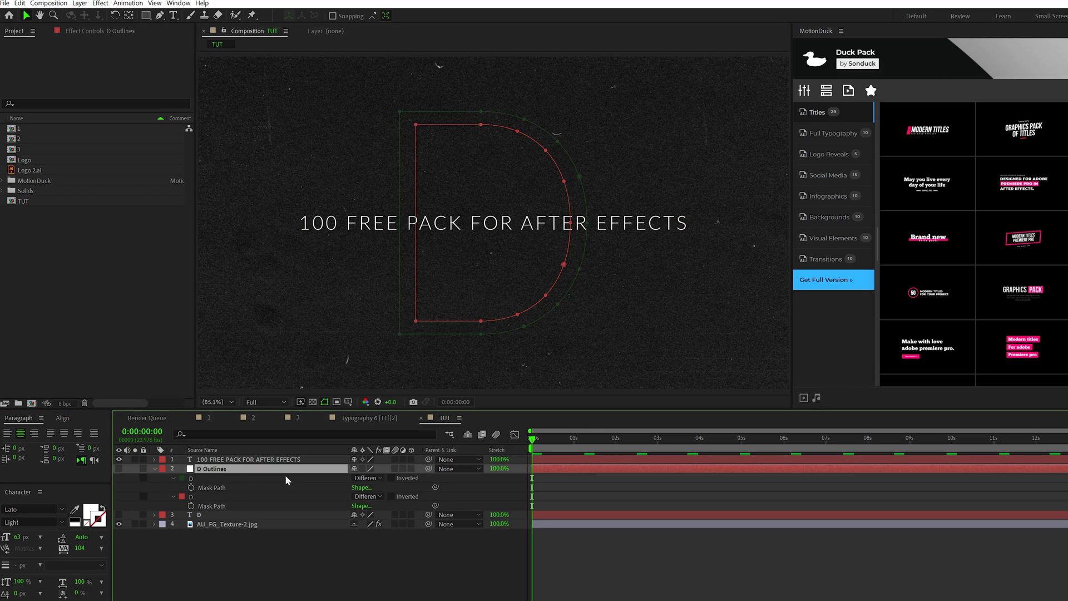
left_click(207, 487)
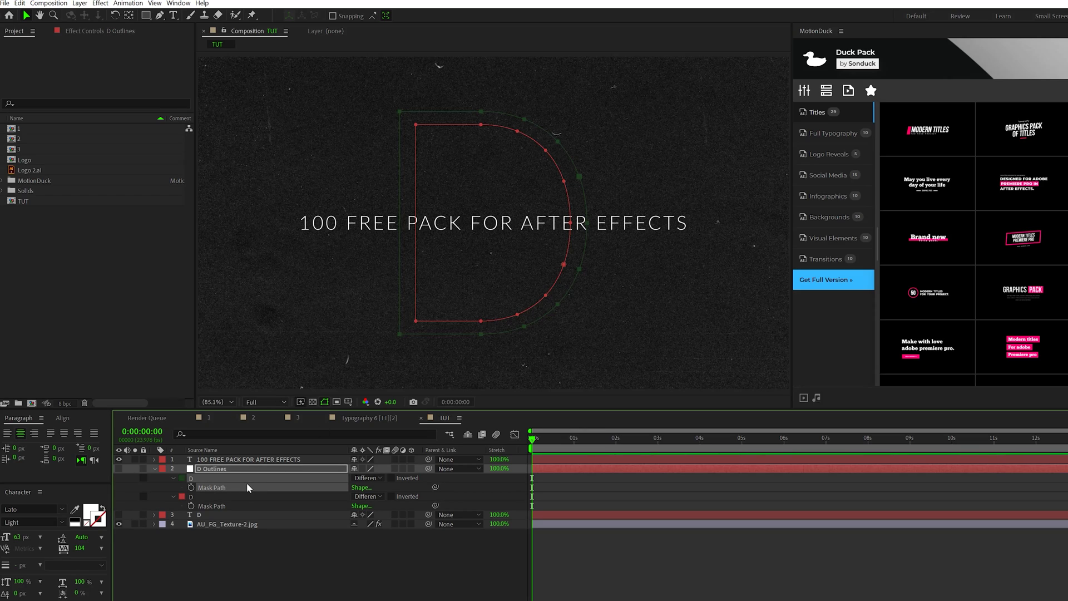
left_click(218, 460)
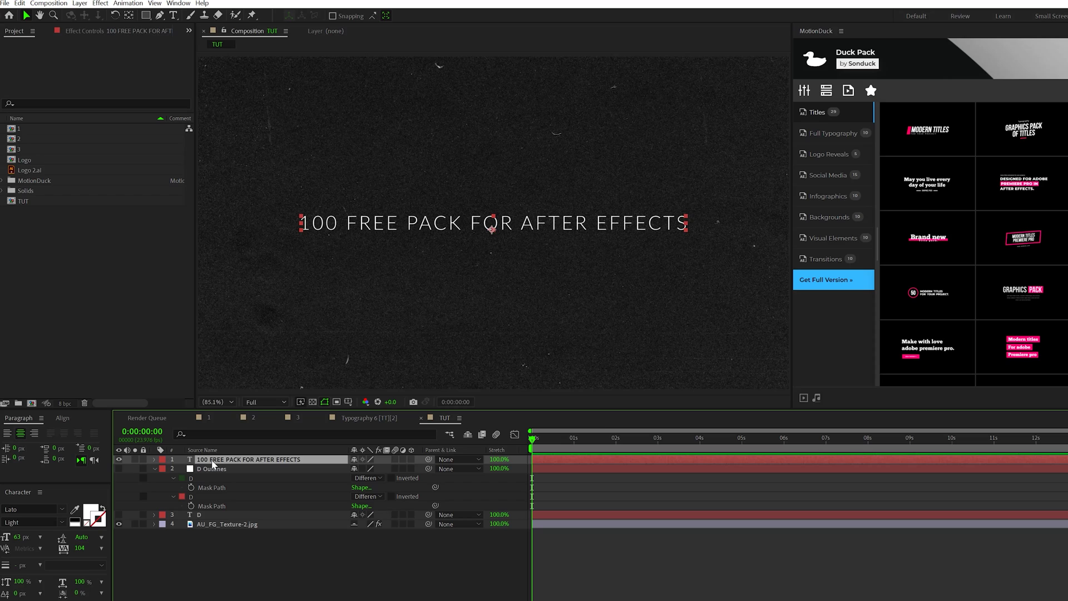
Set the text layer's Mask 1 mode to None so it no longer crops the text
left_click(155, 468)
left_click(154, 459)
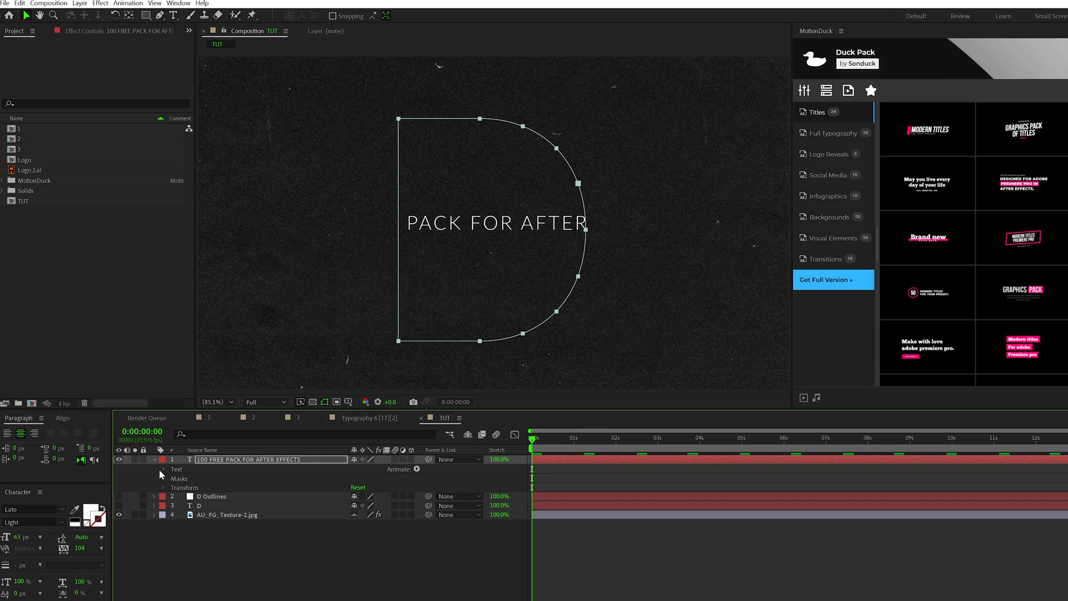
left_click(164, 478)
left_click(365, 488)
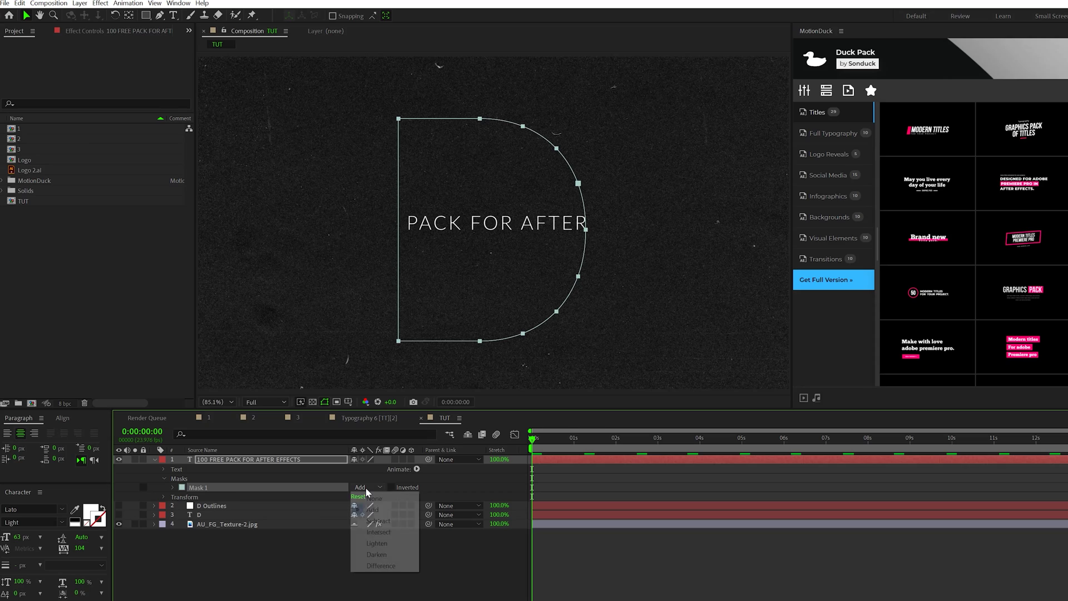
left_click(372, 499)
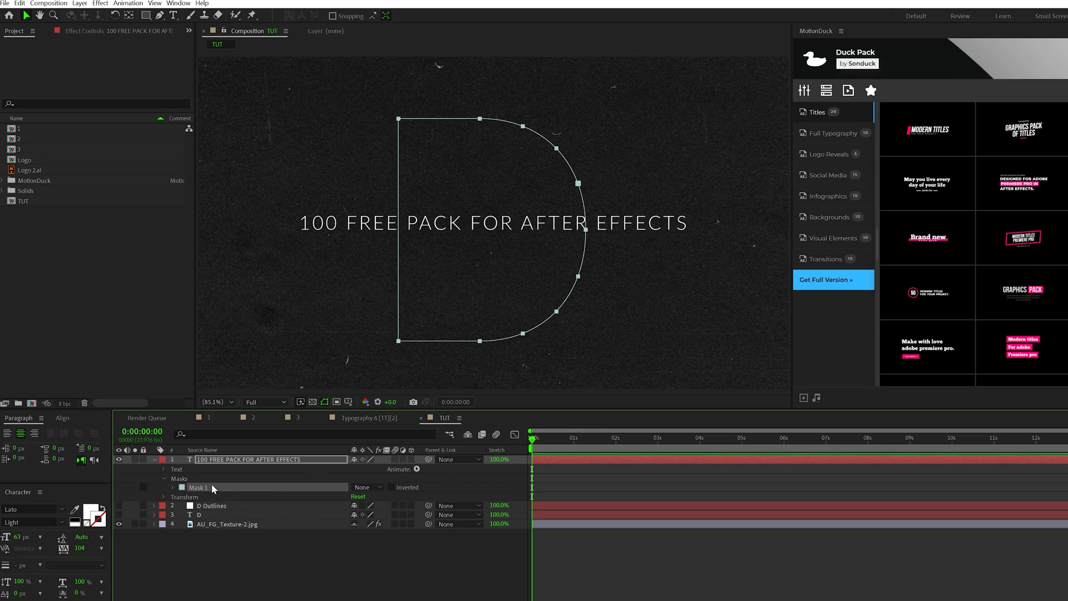
In the text's Path Options, set Path to Mask 1 and select the layer
left_click(162, 470)
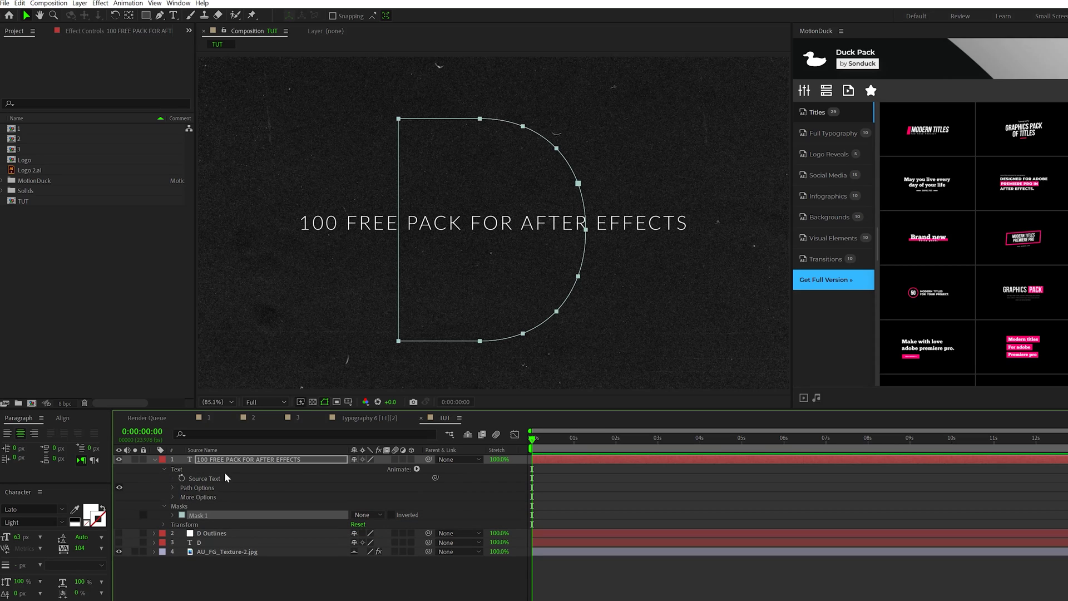
left_click(172, 487)
left_click(352, 496)
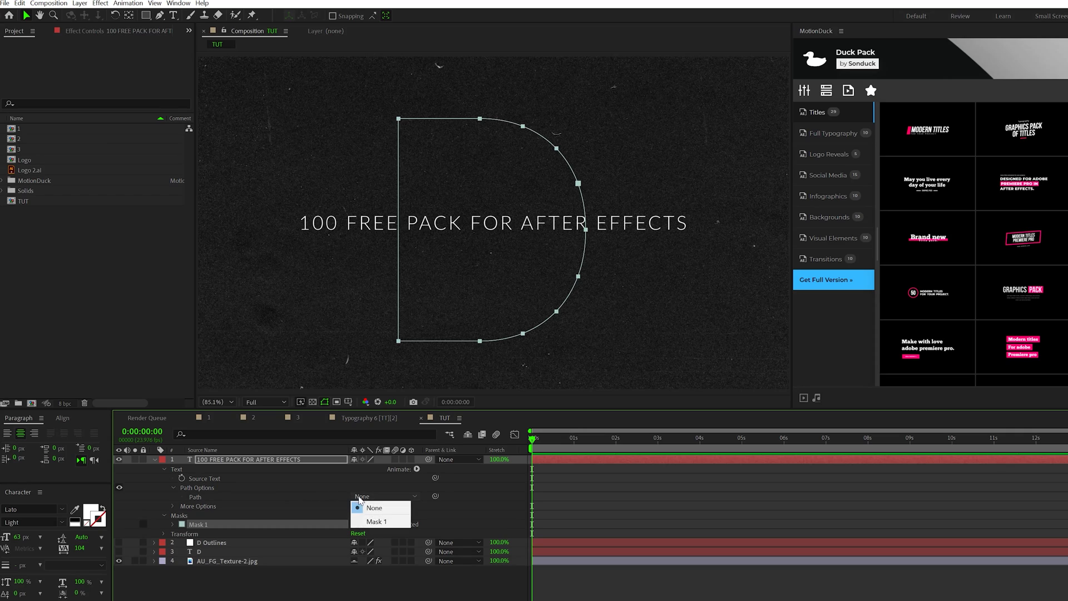
left_click(381, 523)
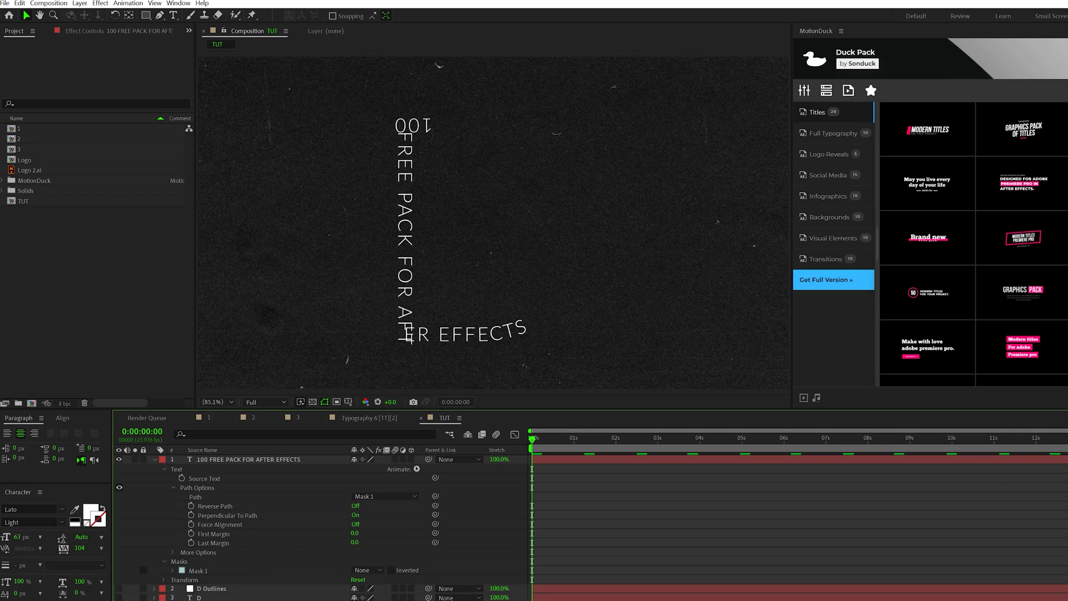
left_click(220, 458)
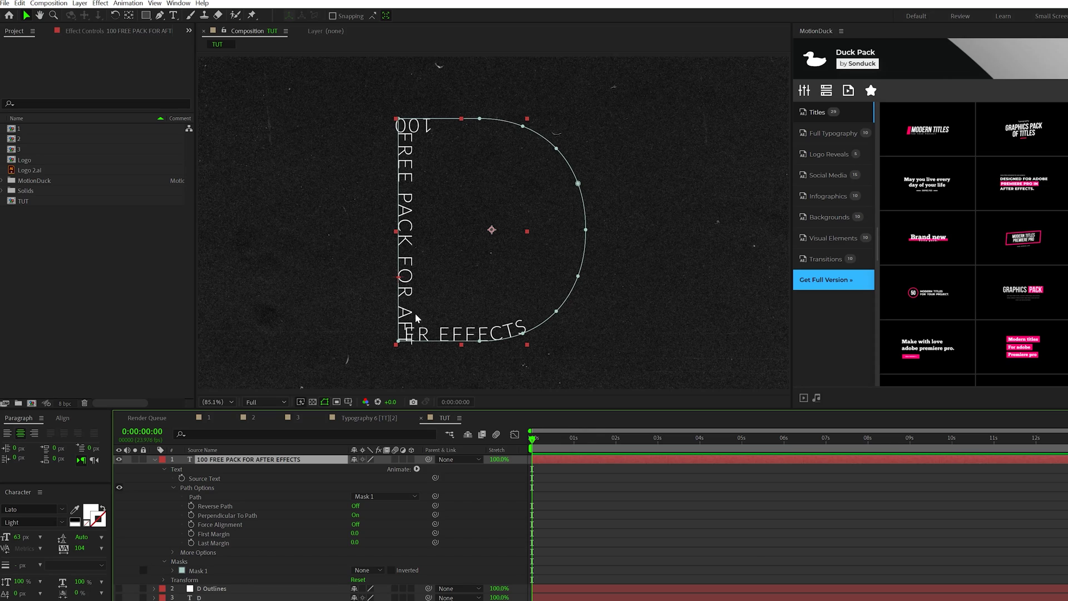
Enable Per-character 3D on the path text and add a Rotation animator
left_click(415, 469)
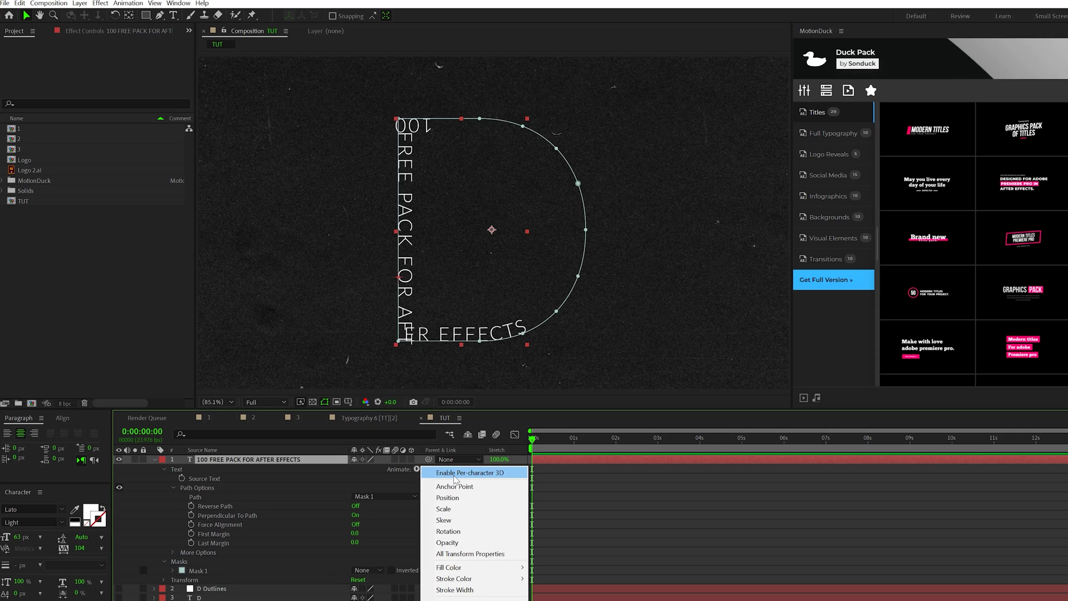
left_click(454, 473)
left_click(416, 469)
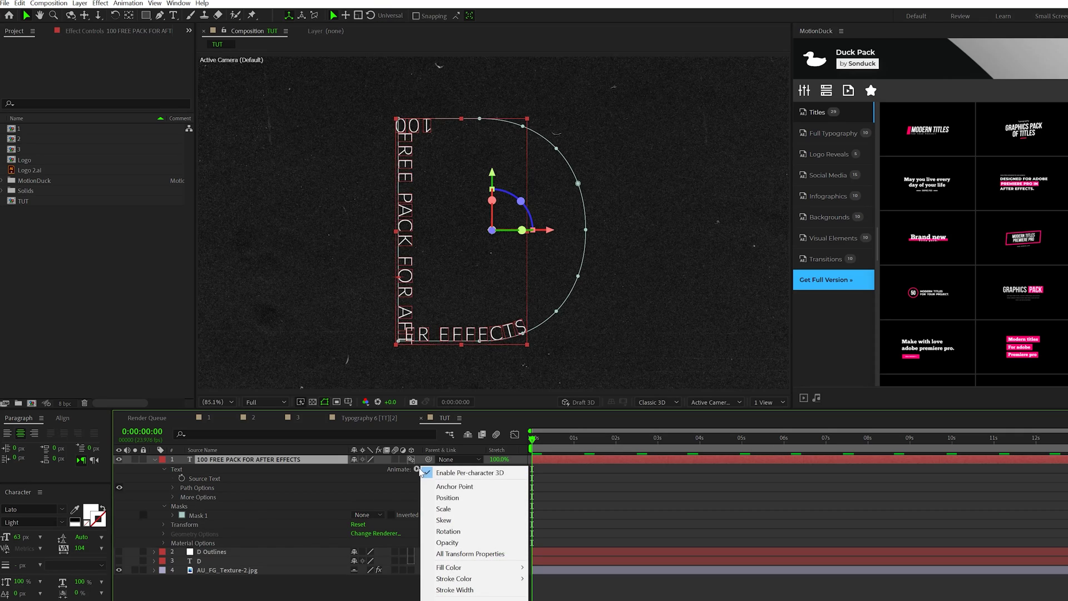
left_click(451, 531)
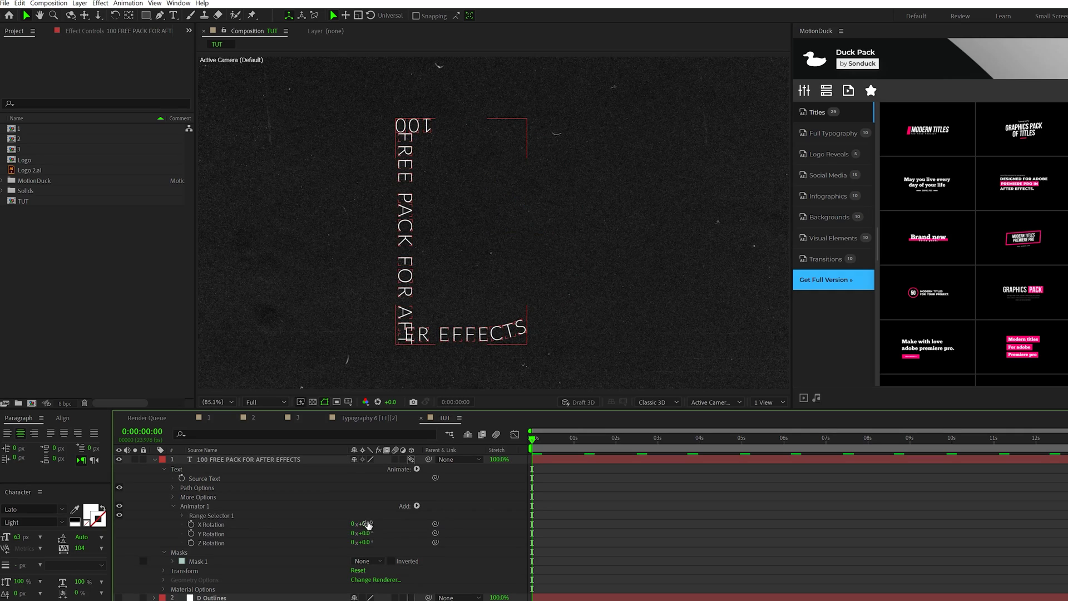
Set the animator's X Rotation to 90° and collapse Animator 1
left_click(367, 524)
type("90")
key("Return")
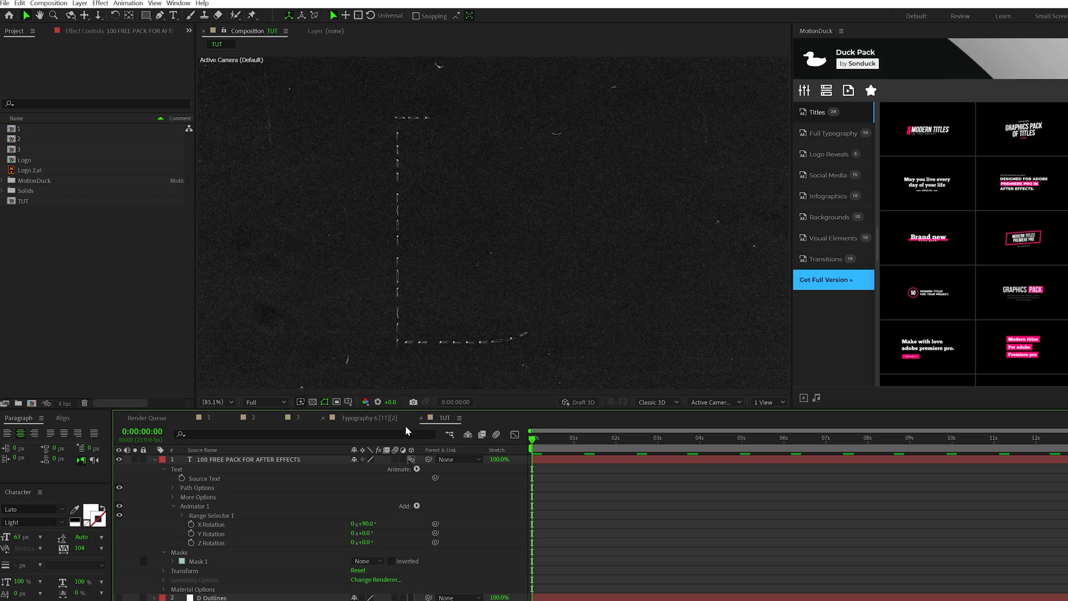
left_click(174, 505)
Give First Margin the expression time*50 and scrub to watch letters circle the D
left_click(173, 488)
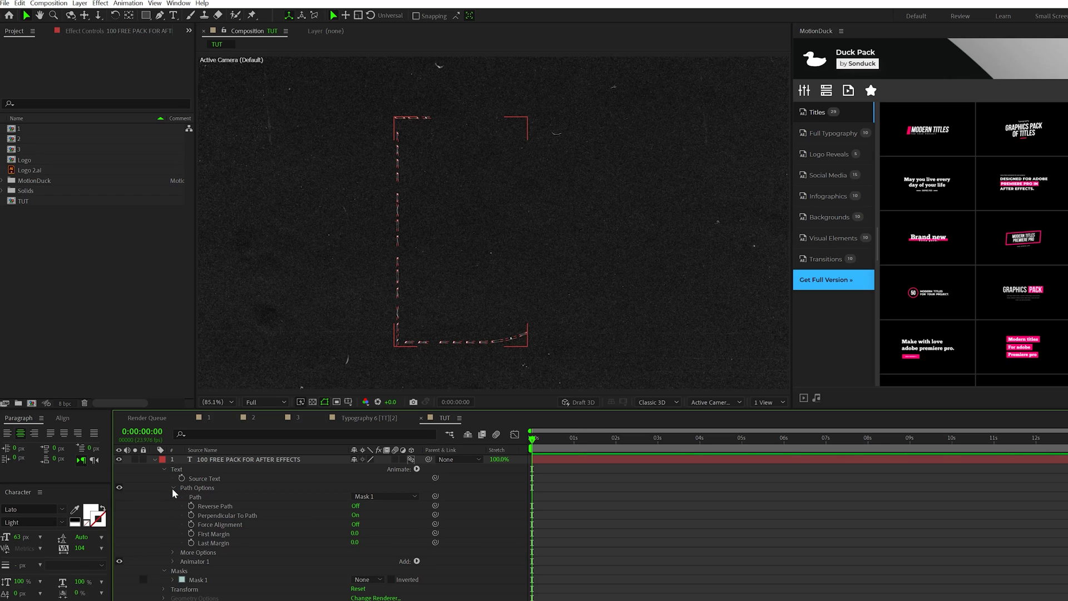
left_click(191, 534, "alt")
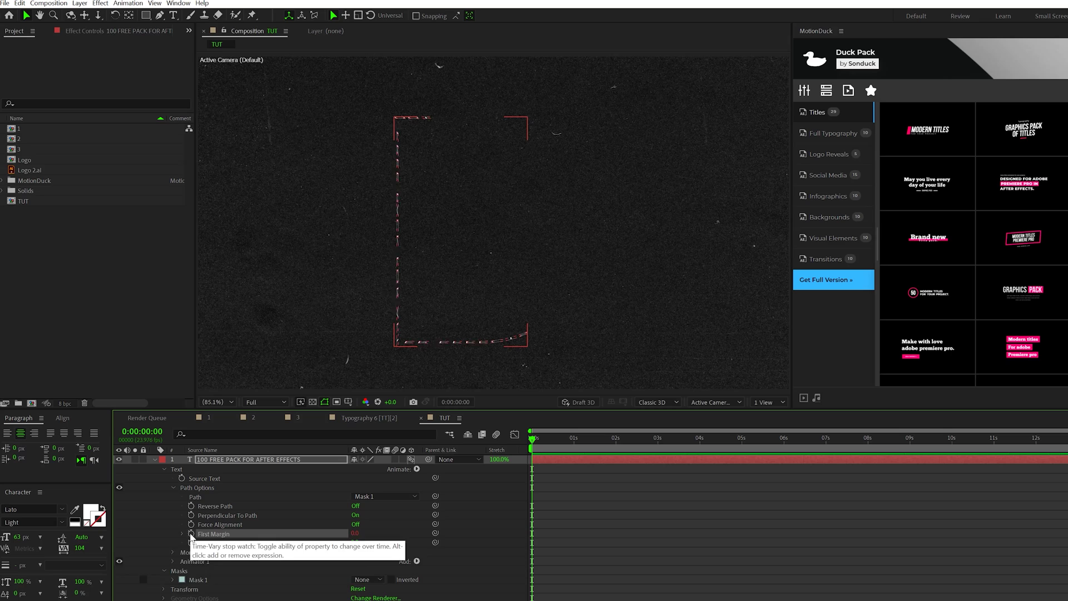
type("time*50")
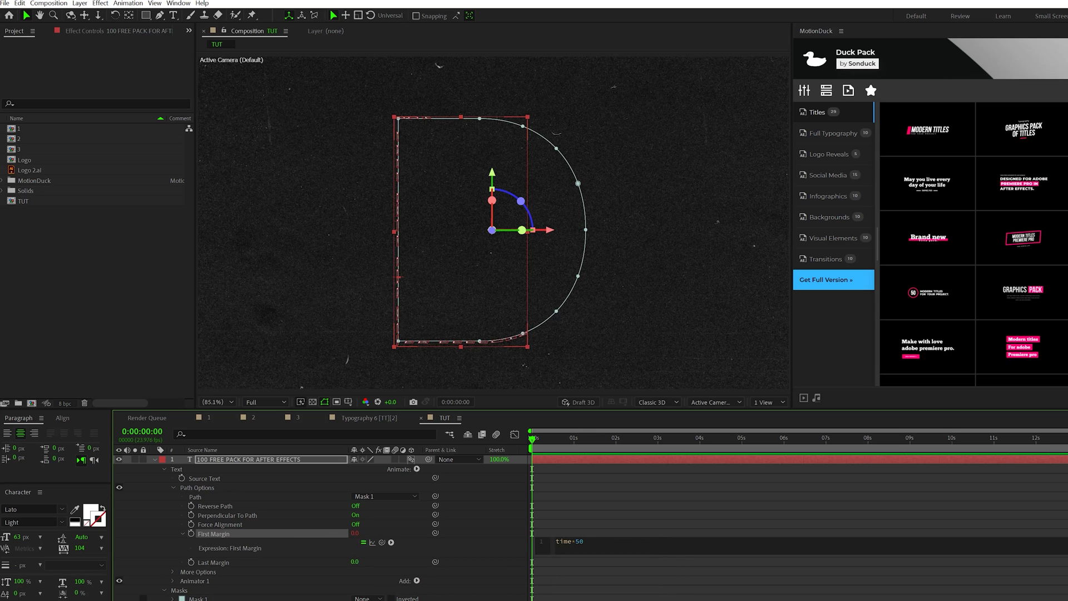
left_click(494, 538)
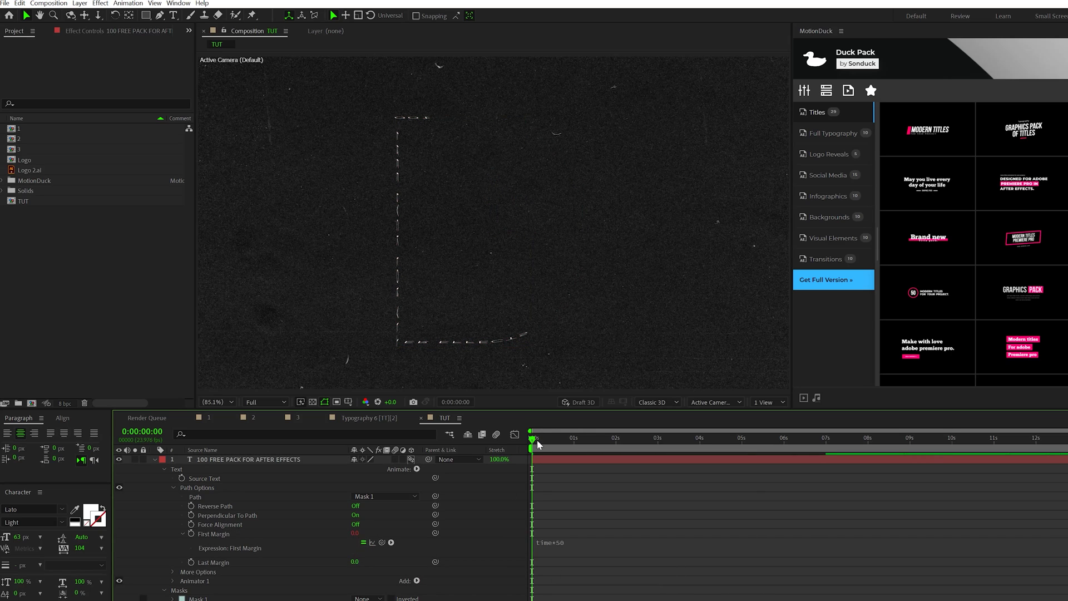
left_click_drag(536, 441, 658, 465)
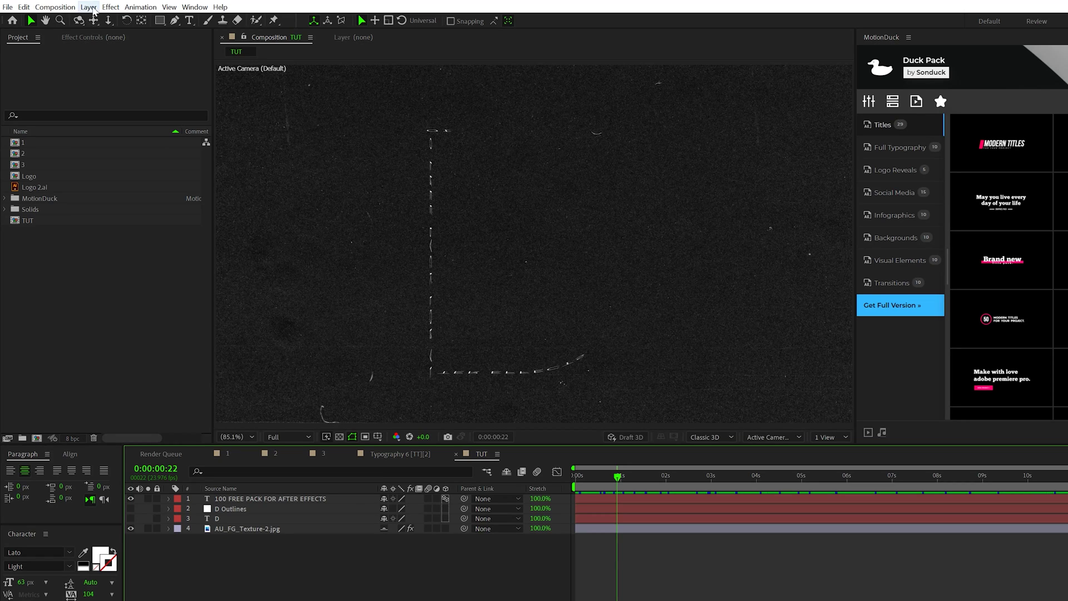
Add Camera 1 with default settings and orbit it to view the D text upright
left_click(89, 6)
mouse_move(112, 19)
left_click(340, 57)
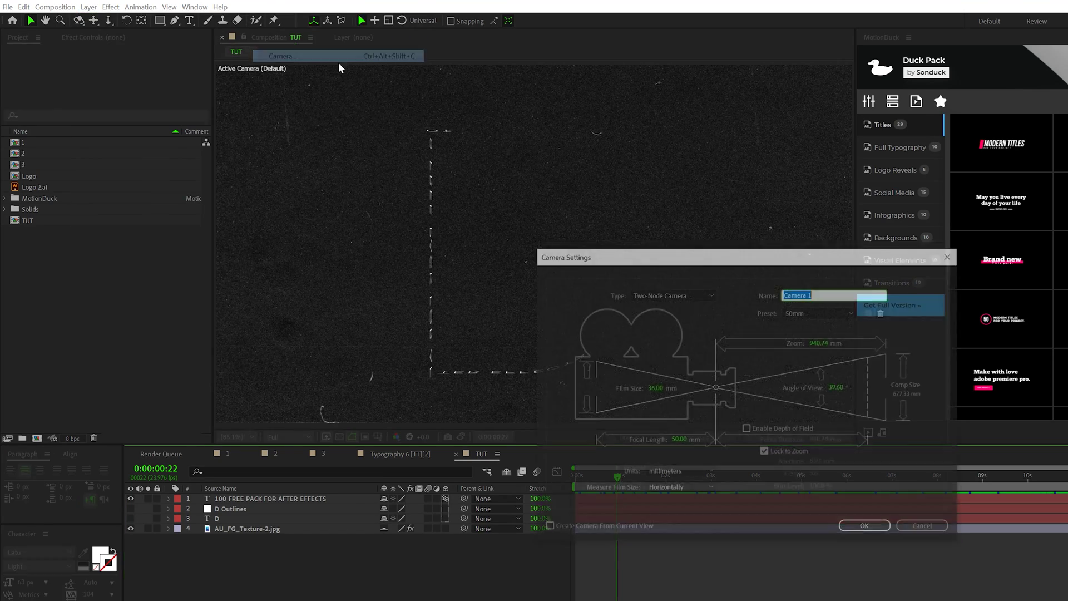
key("Return")
key("c")
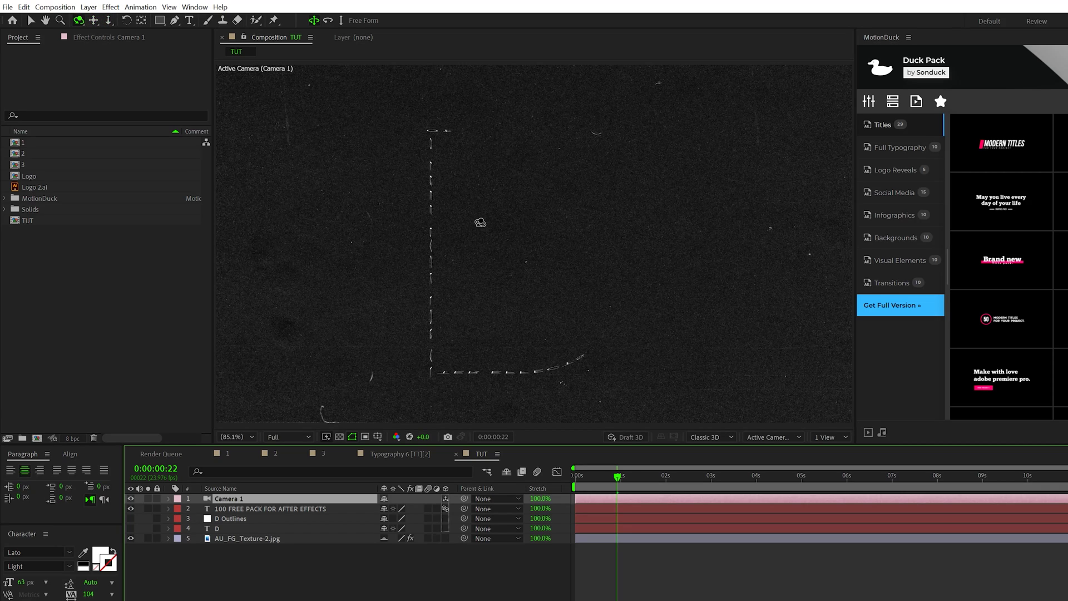
left_click_drag(544, 220, 497, 223)
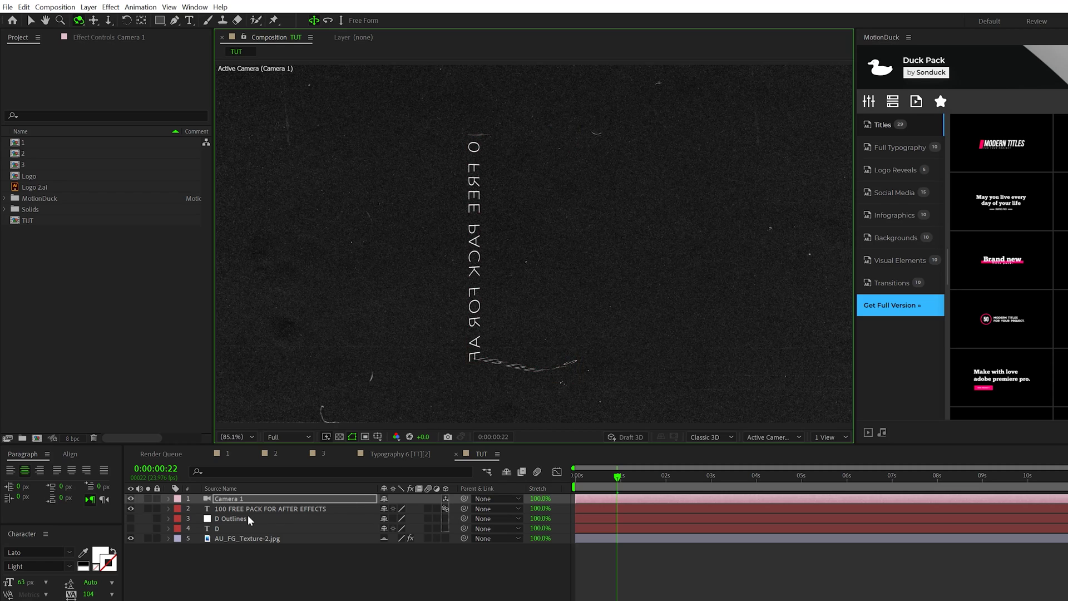
Paste a second copy of the line into the path text so it repeats twice
key("y")
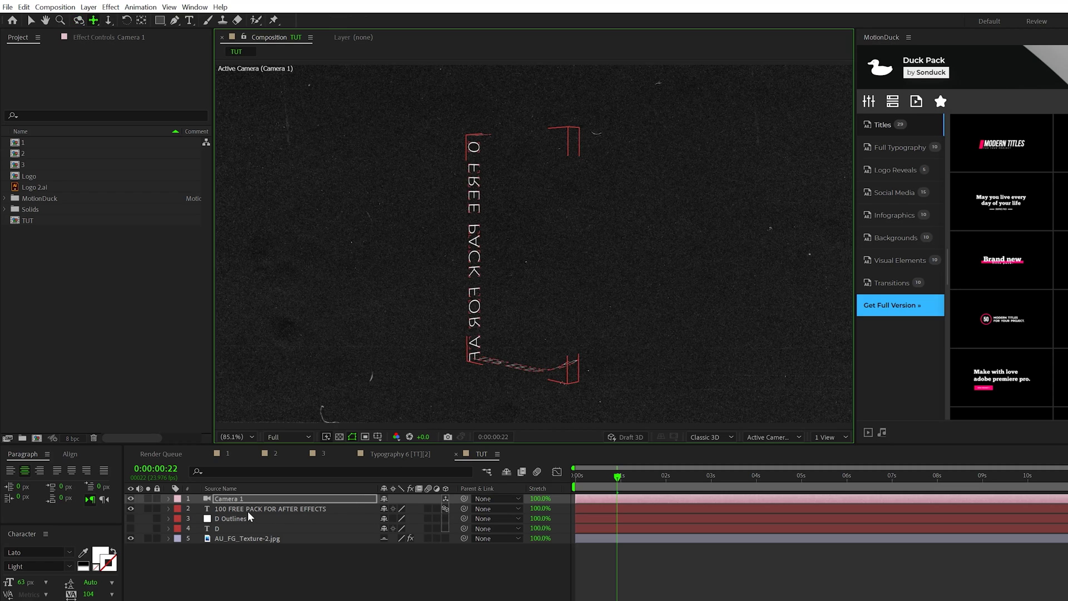
double_click(249, 509)
key("ctrl+c")
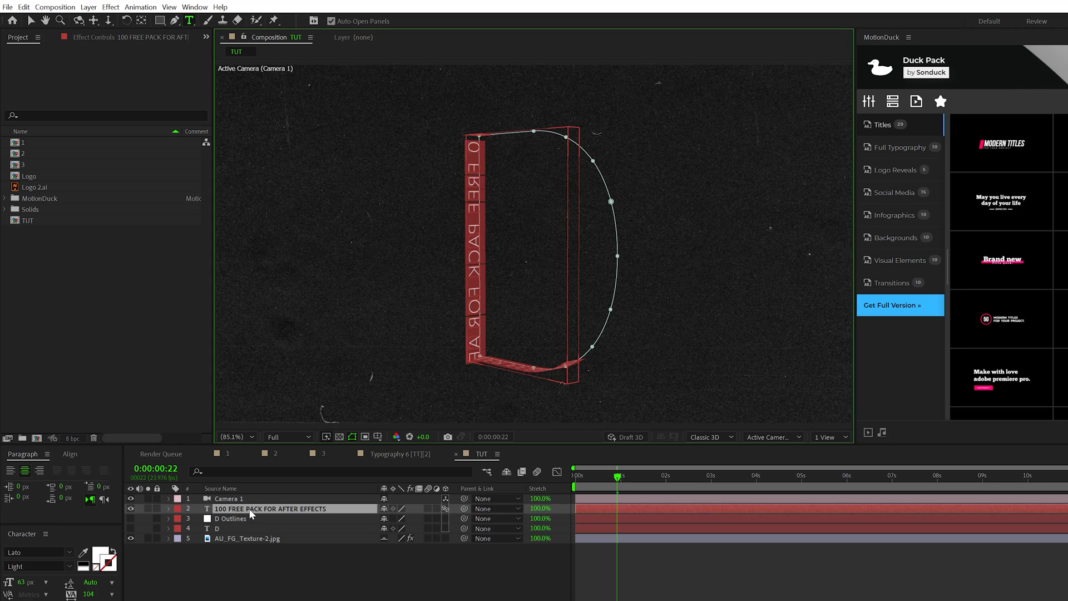
key("Escape")
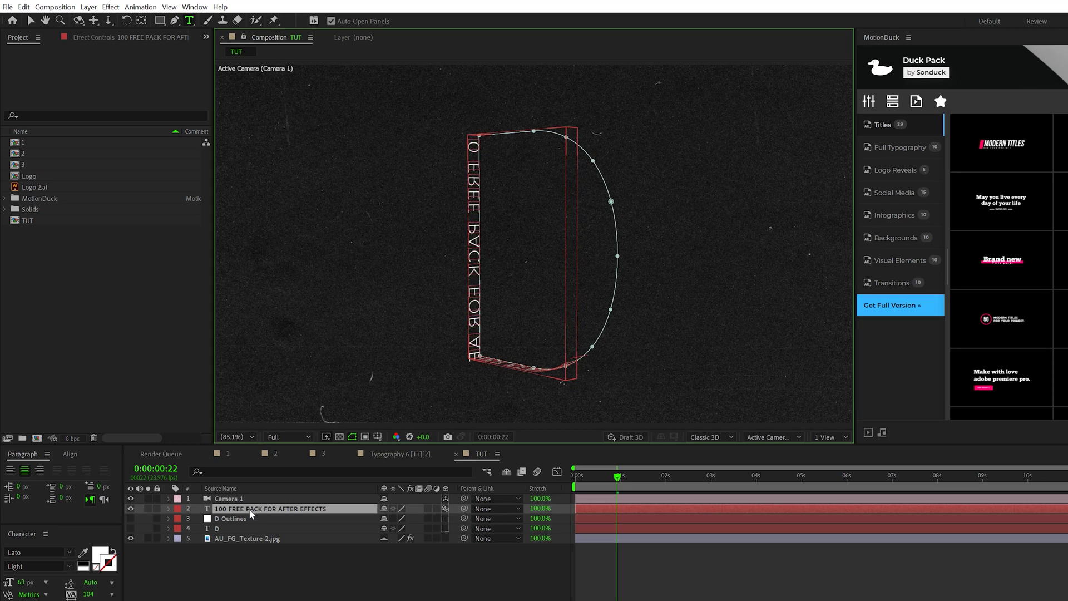
key("ctrl+v")
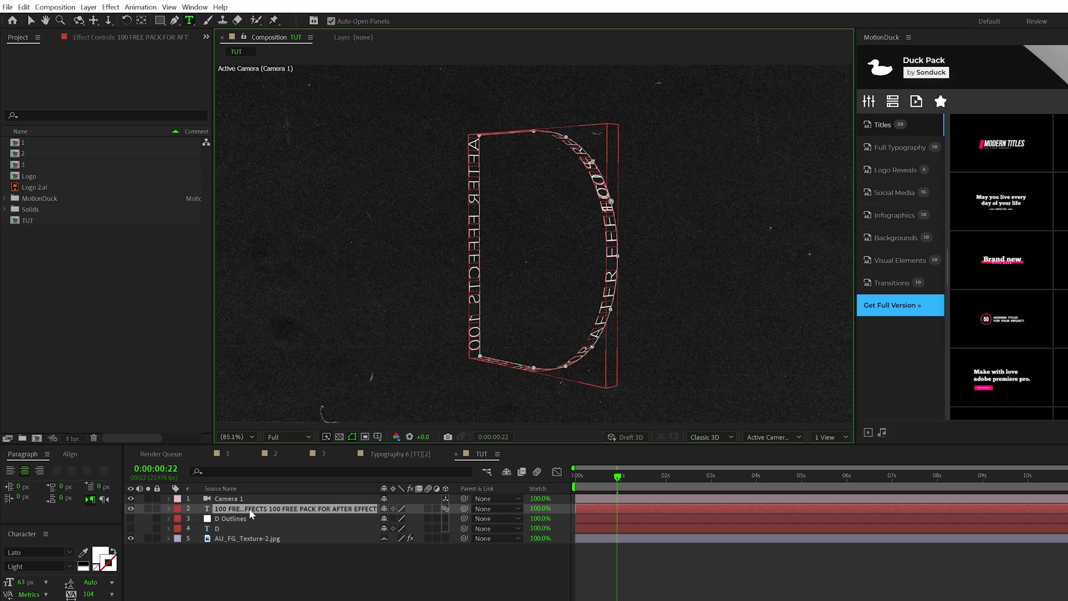
left_click(328, 581)
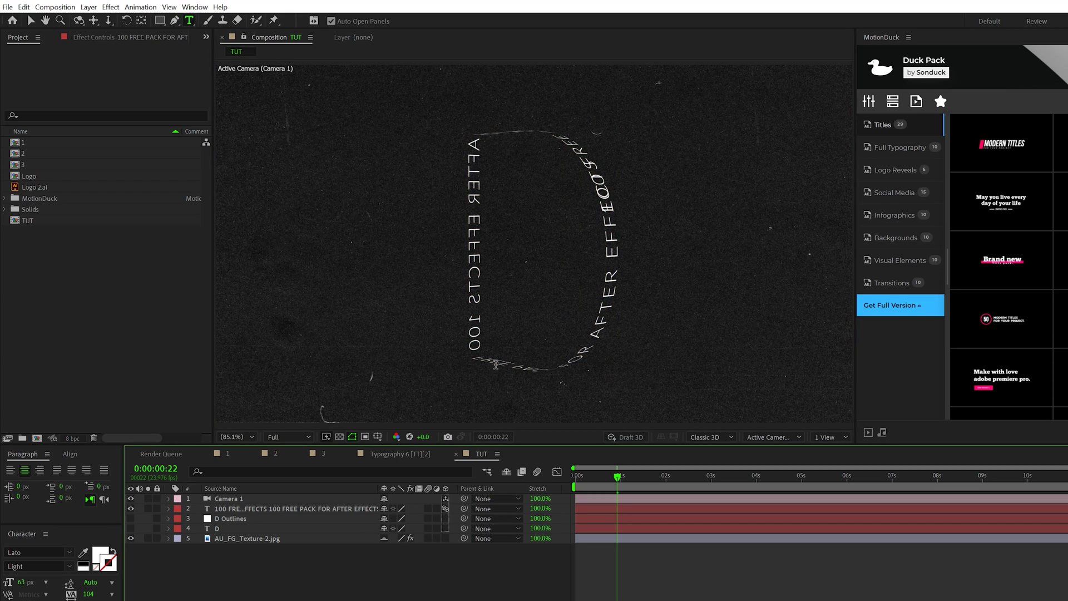
Lower the path text's Tracking and set its font to Bebas Neue Bold
left_click(238, 508)
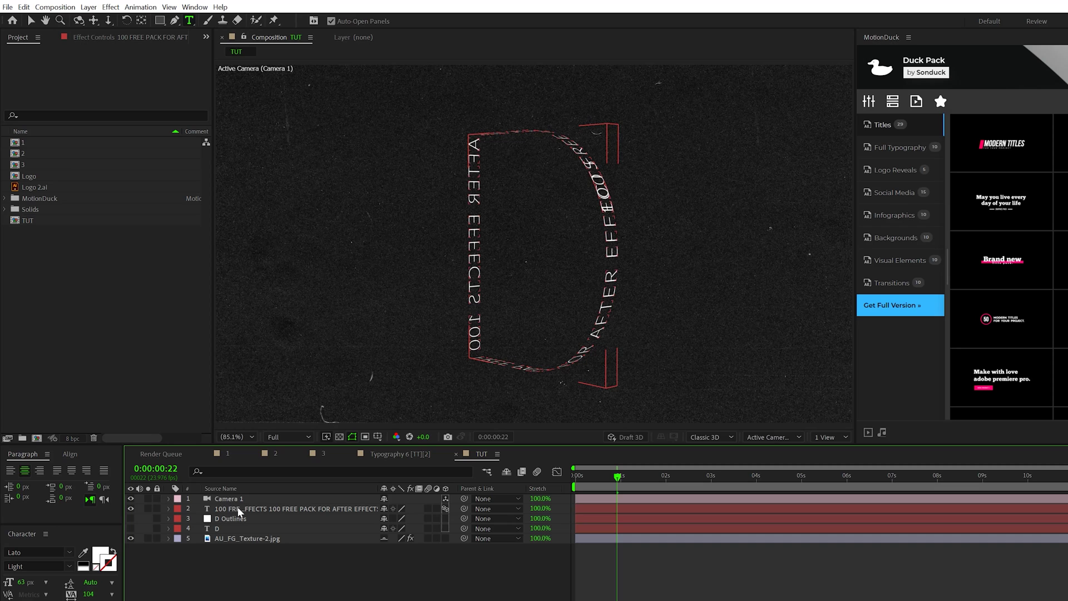
left_click(253, 507)
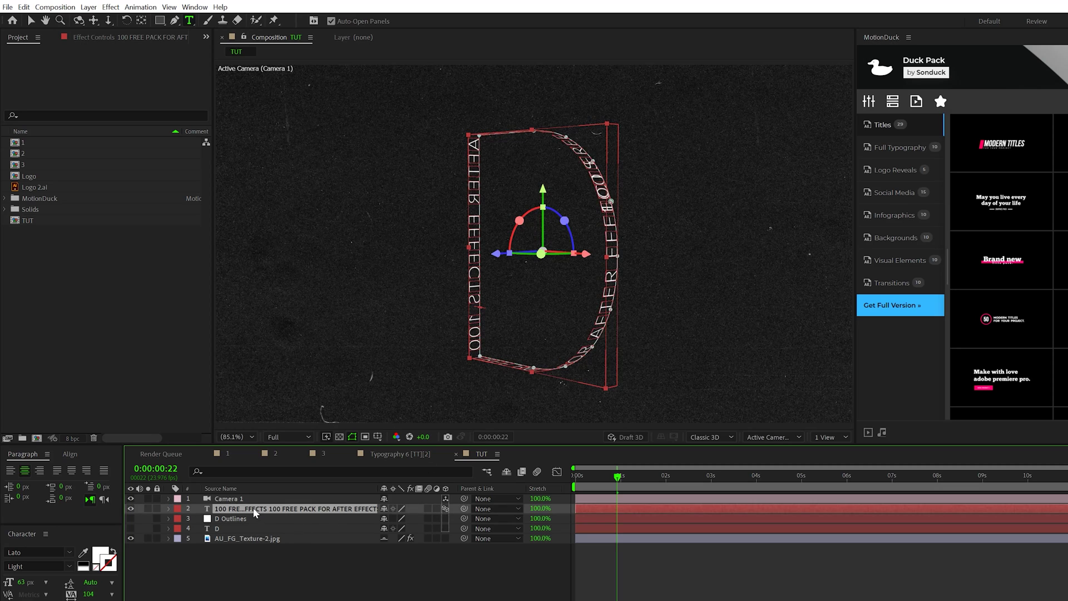
key("v")
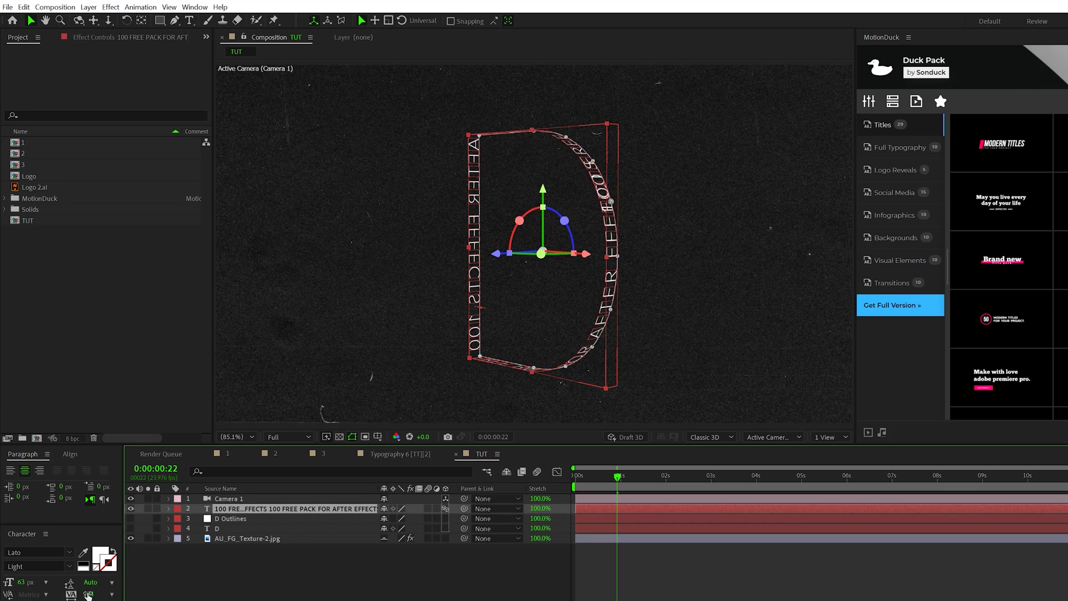
left_click_drag(89, 595, 60, 593)
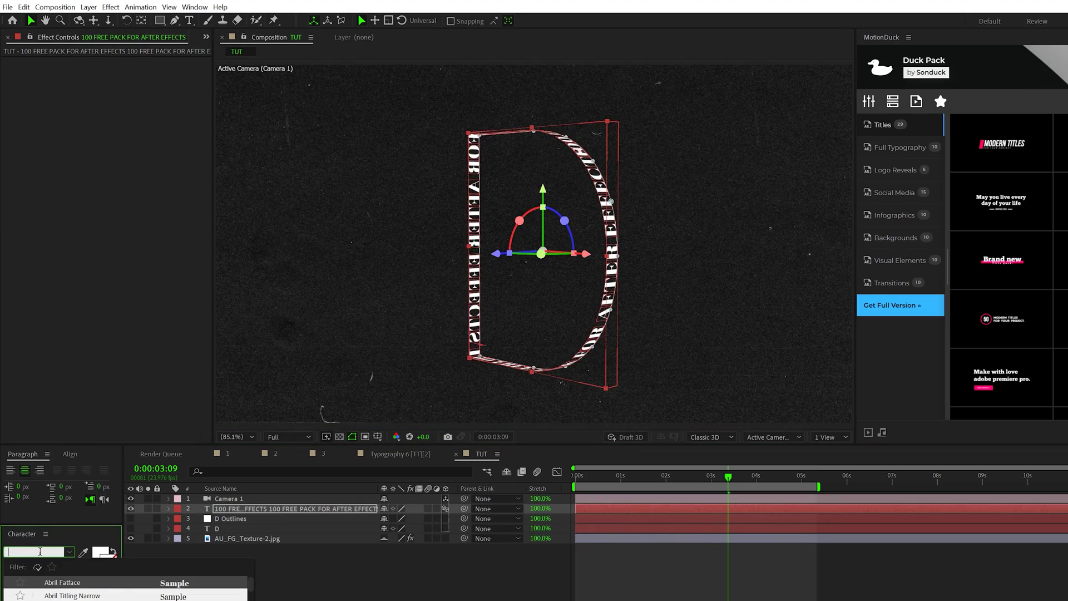
type("BEB")
key("Return")
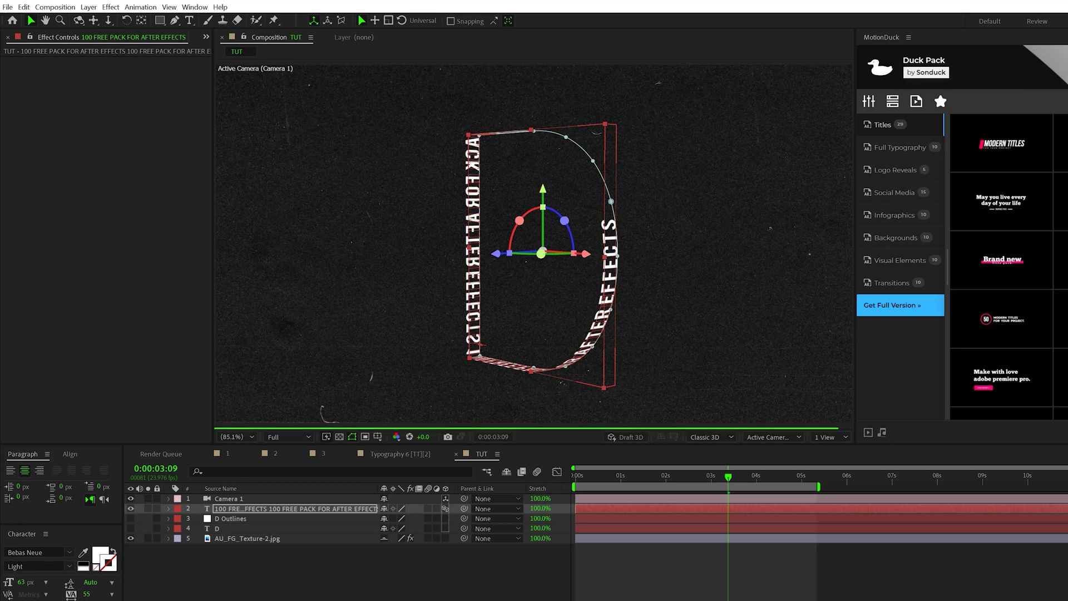
left_click(334, 568)
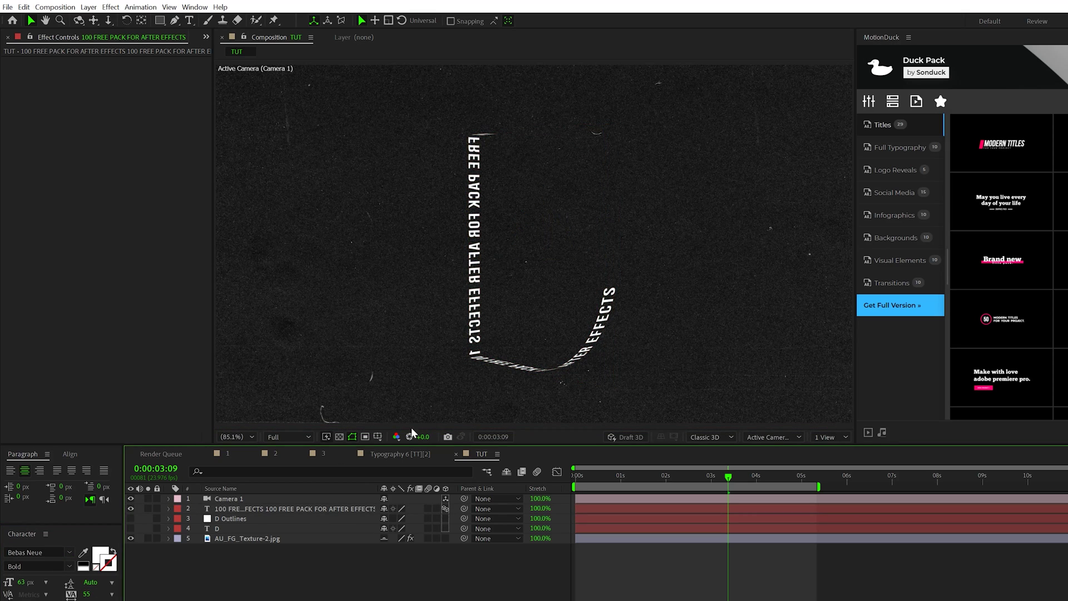
left_click(234, 510)
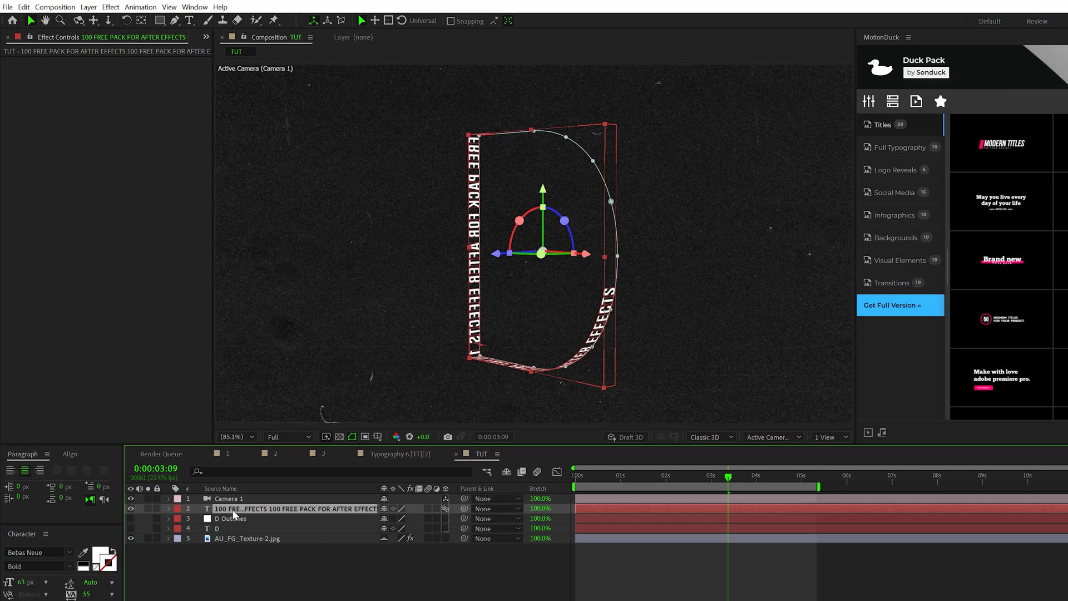
Duplicate the path text twice, offset the copies in Z depth, and set the weight to Thin
key("ctrl+d")
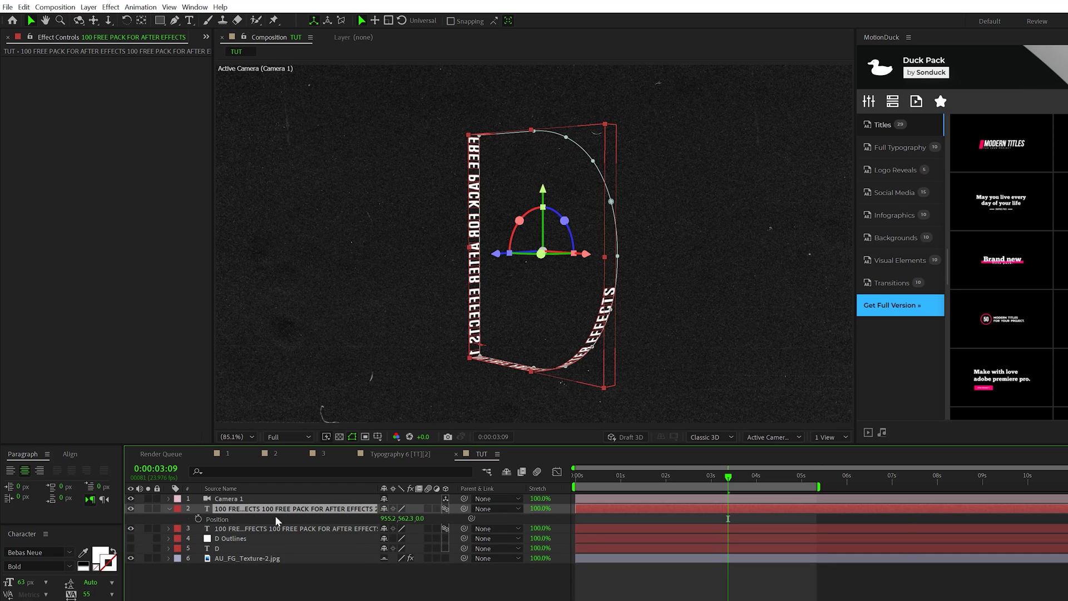
left_click_drag(421, 519, 554, 510)
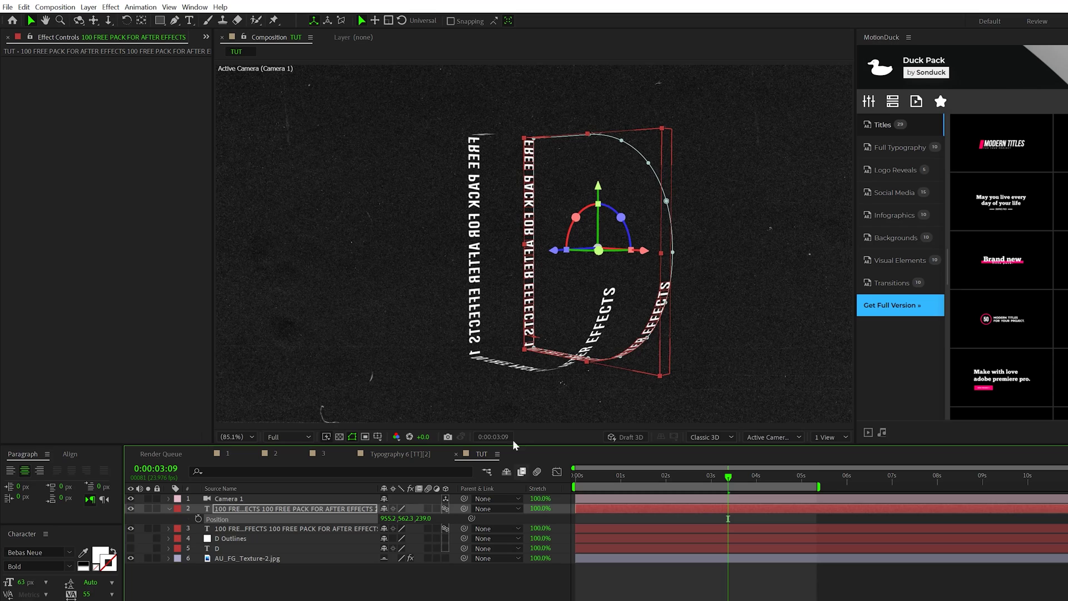
left_click(255, 509)
key("ctrl+d")
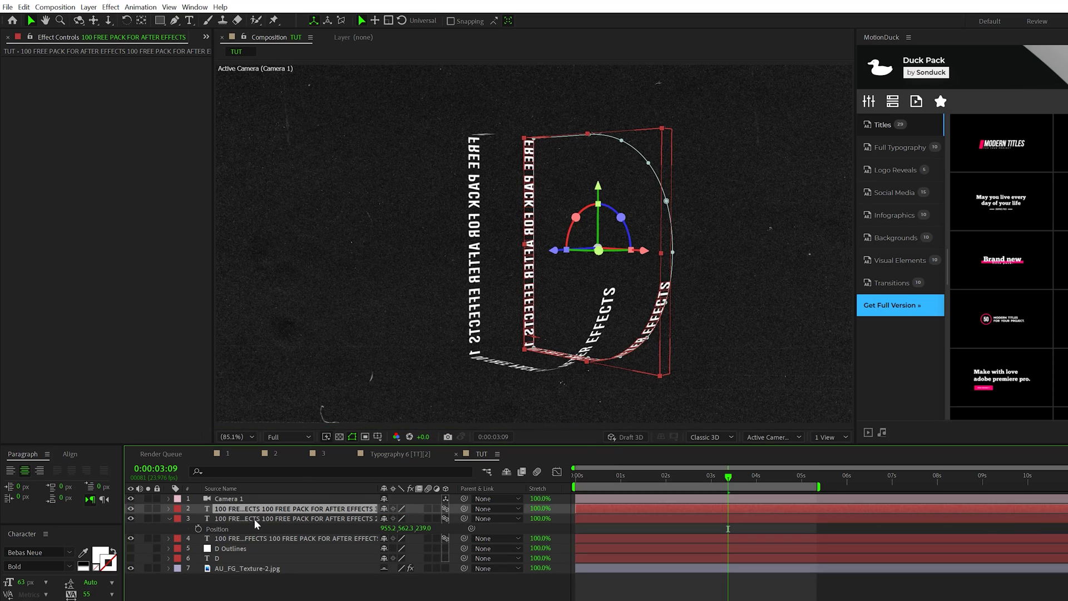
left_click(255, 519)
left_click_drag(421, 528, 354, 534)
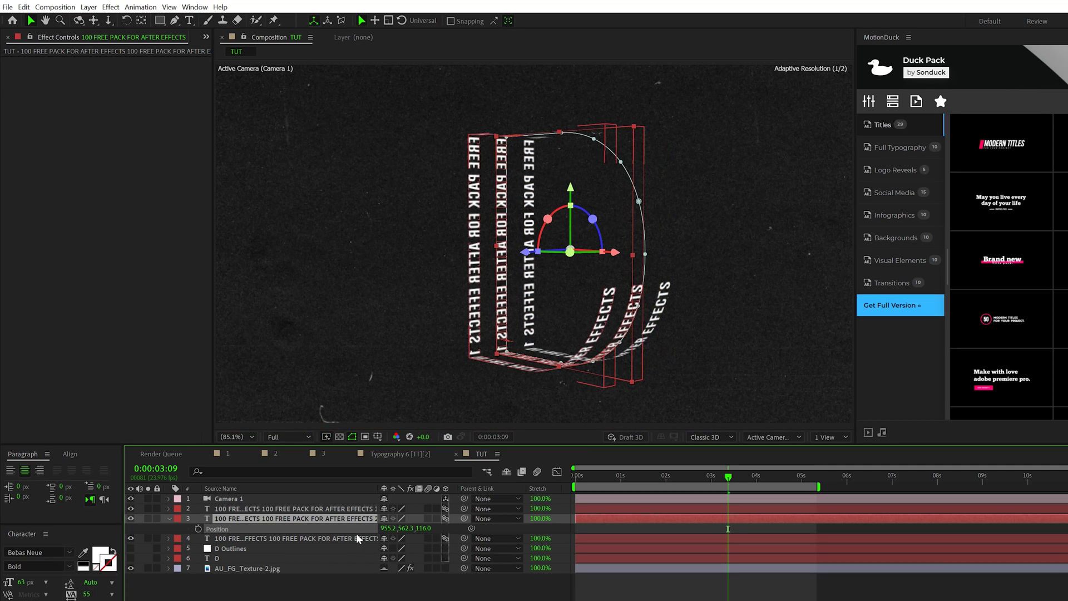
left_click(68, 568)
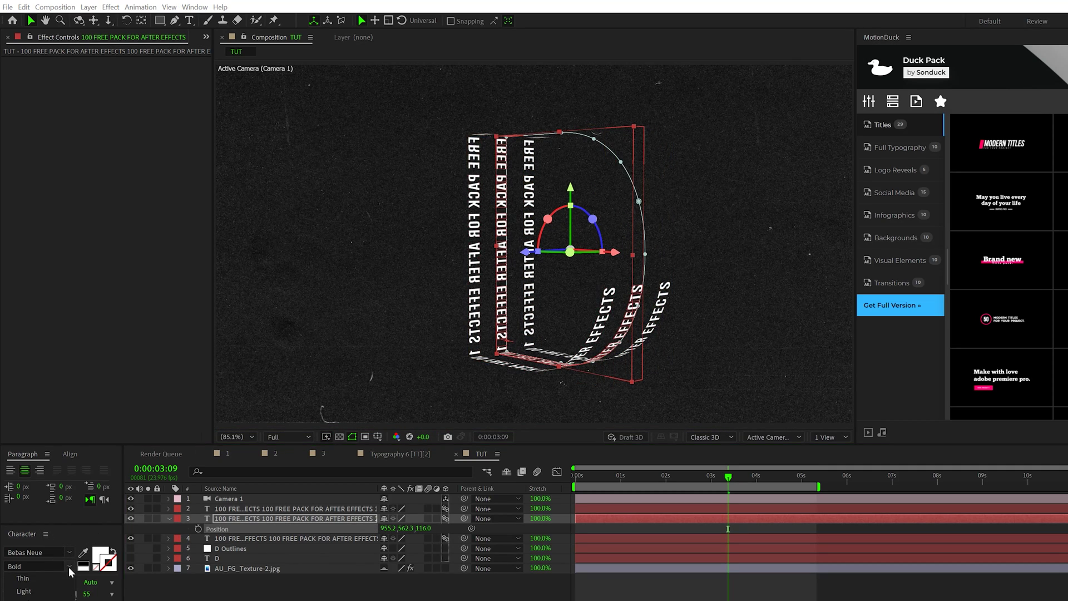
left_click(33, 580)
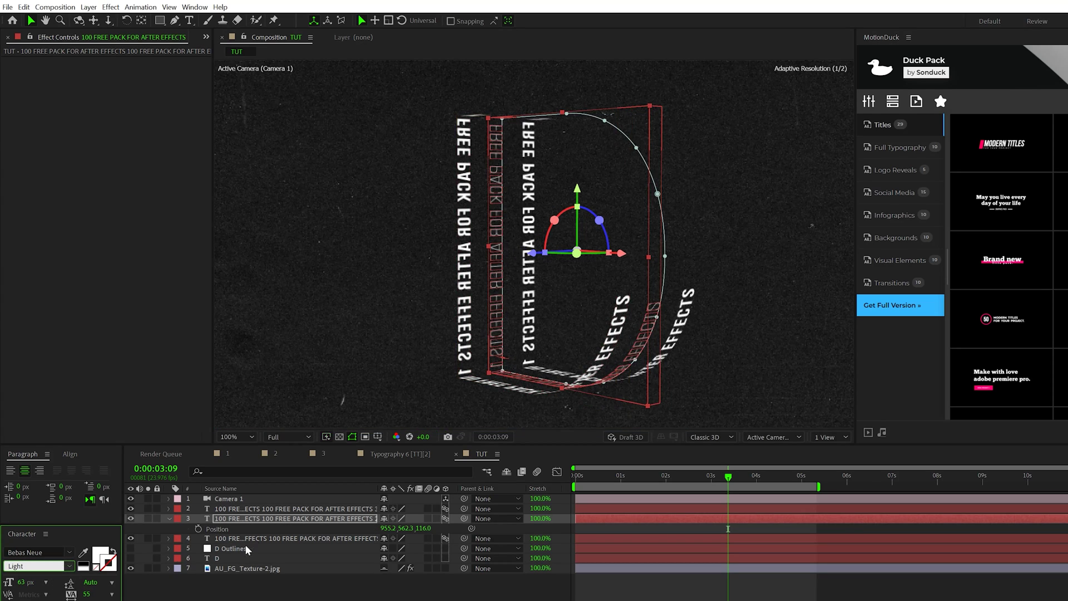
Stretch the third text layer's Scale Z to 161% and push the second layer back in depth
left_click(261, 520)
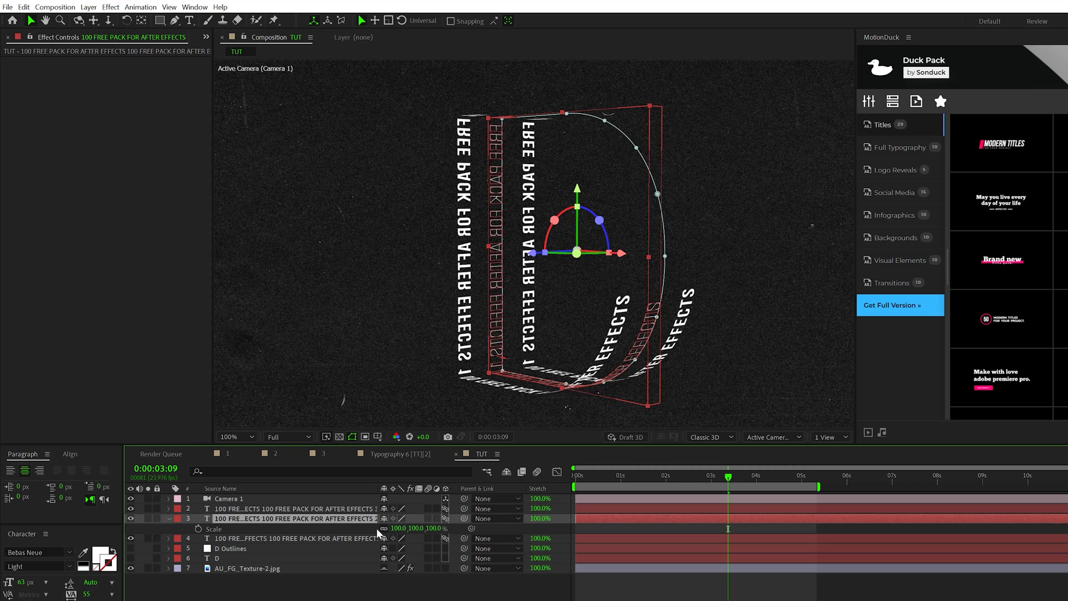
left_click_drag(434, 528, 501, 523)
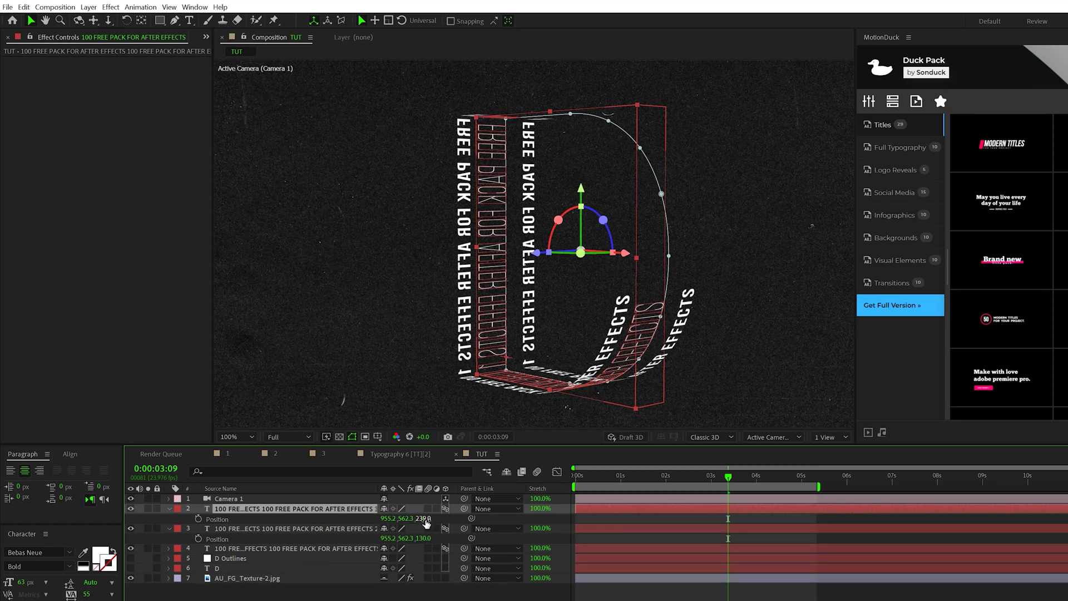
left_click_drag(424, 519, 402, 514)
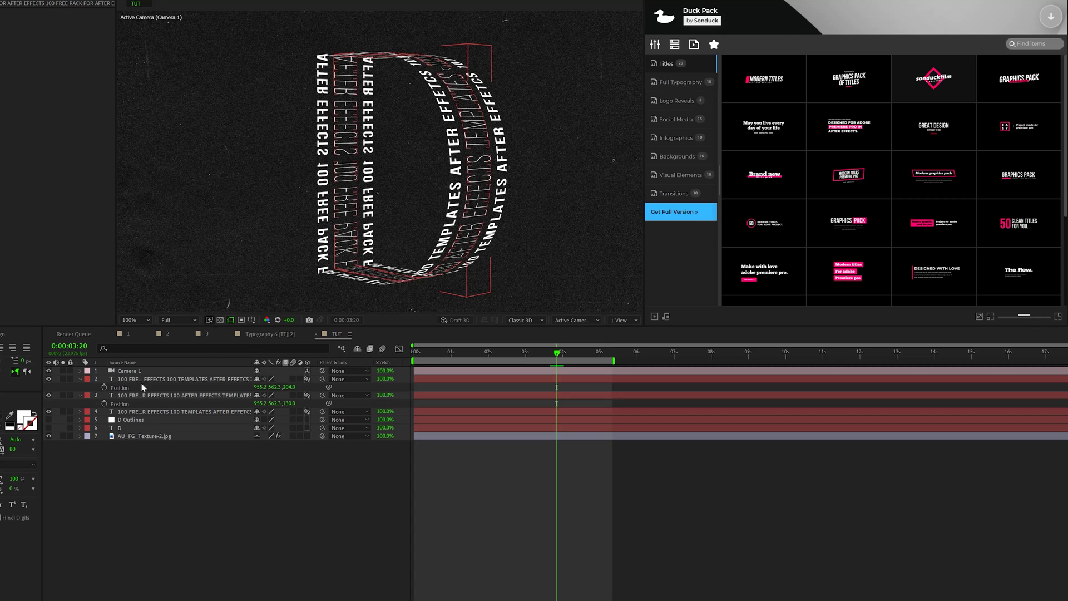
Apply a Stylize > Glow effect to the fourth text layer
left_click(132, 413)
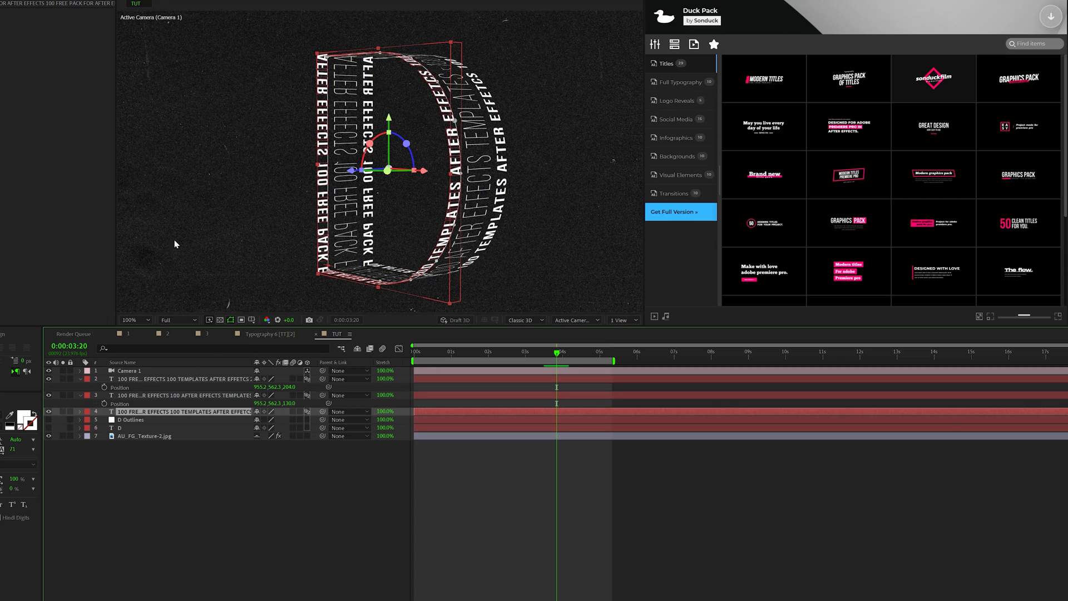
left_click(34, 0)
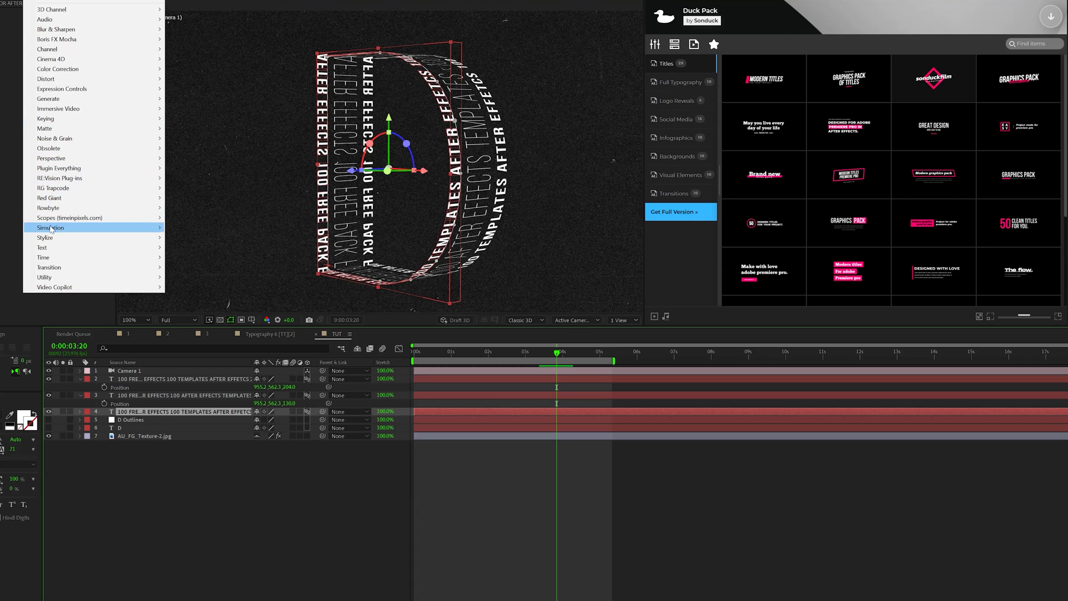
mouse_move(52, 239)
left_click(184, 396)
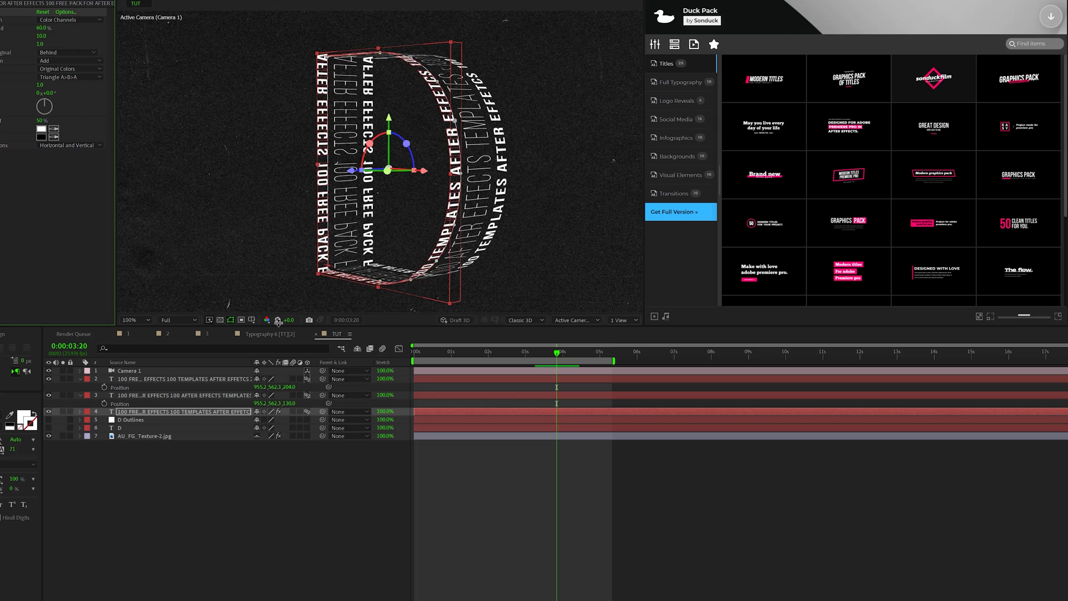
Change the fourth text layer's fill colour to orange (F06700)
left_click(201, 548)
left_click(148, 413)
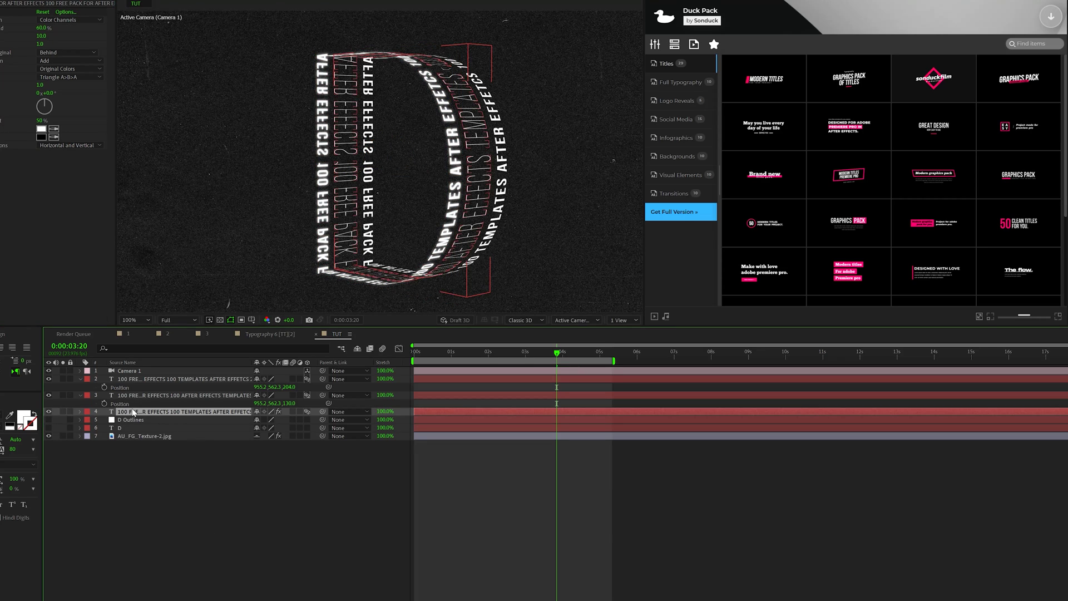
left_click(25, 417)
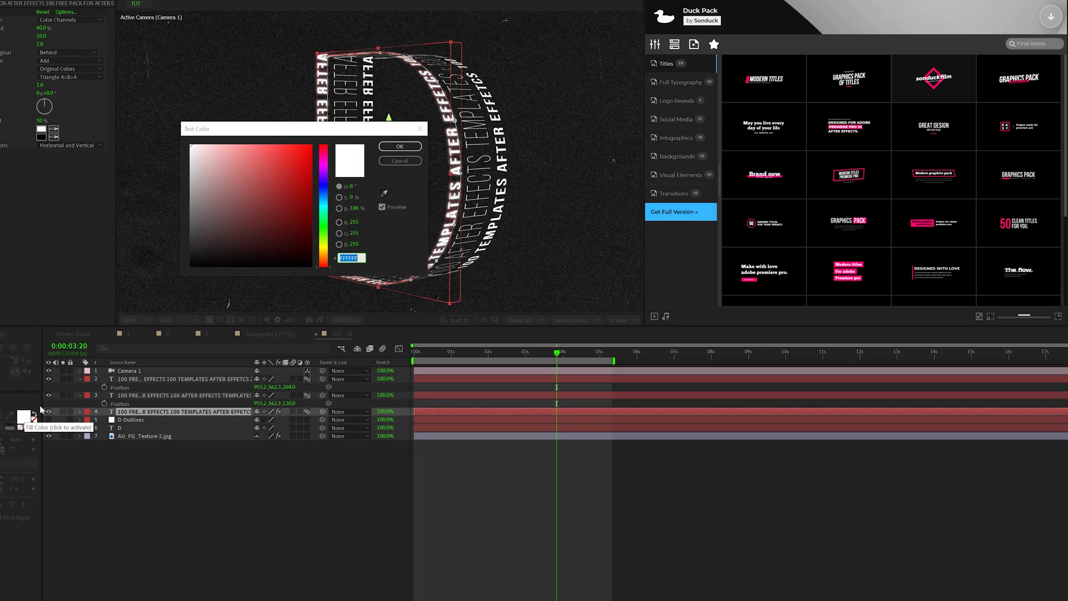
left_click(325, 254)
left_click_drag(325, 252, 326, 155)
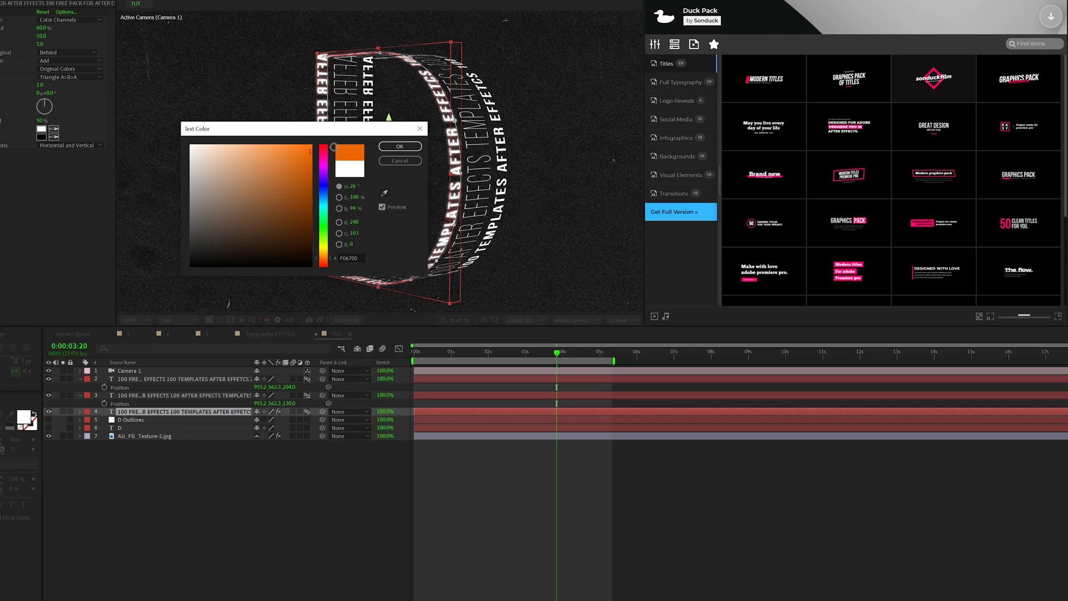
left_click(400, 147)
Paste the Glow onto the third and second text layers and preview the animation
left_click(143, 396)
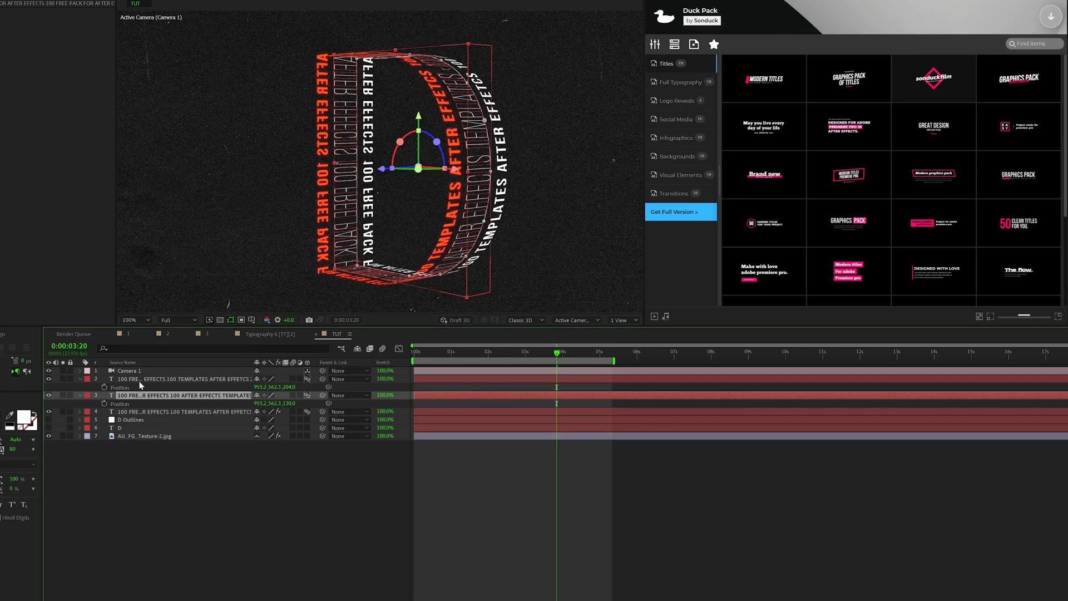
key("ctrl+v")
left_click(138, 380)
key("ctrl+v")
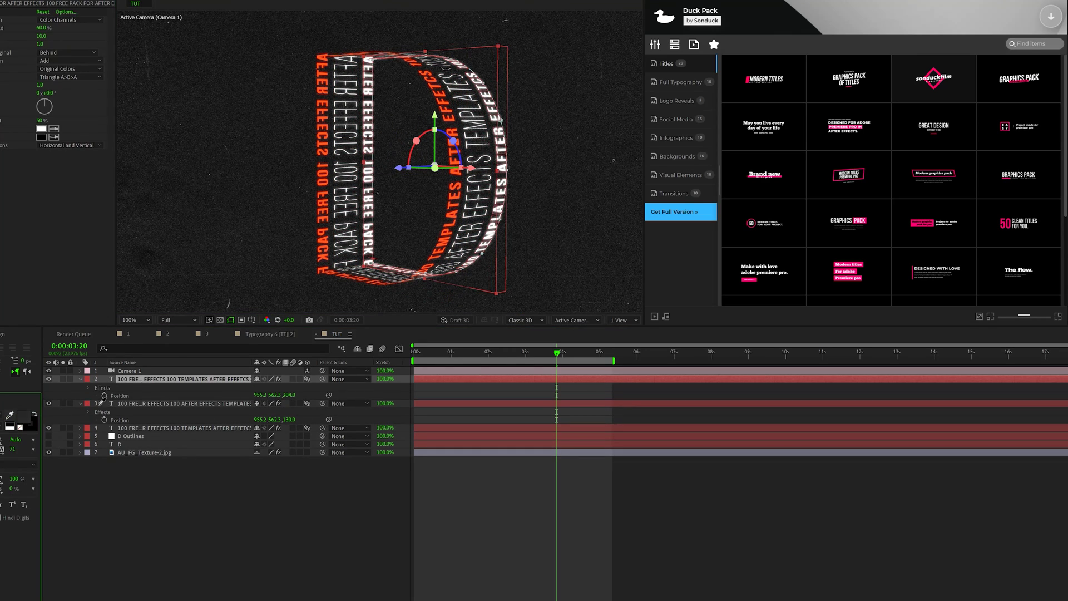
key("space")
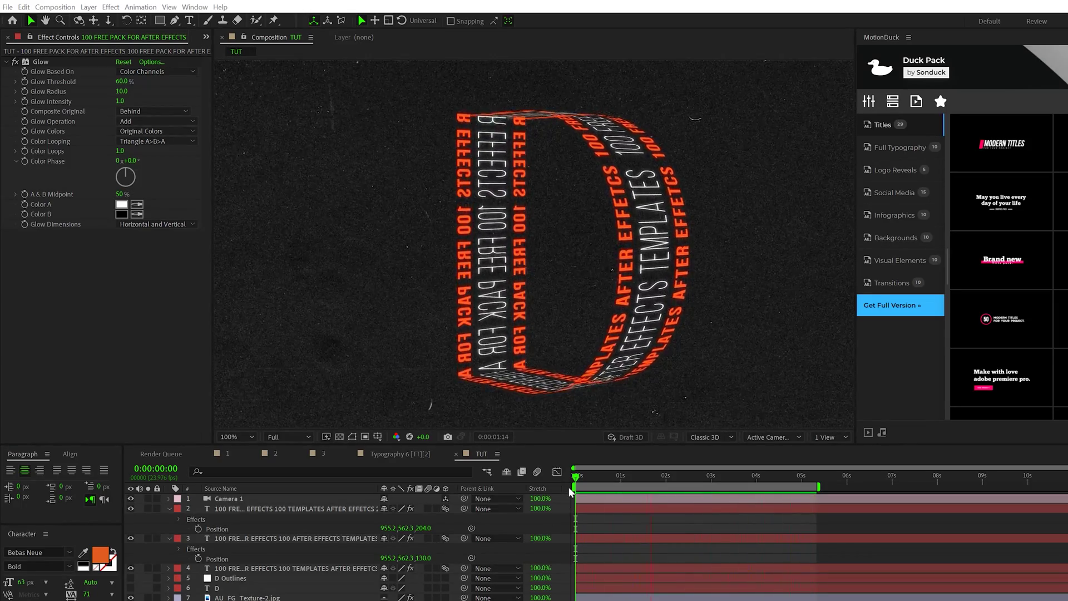
Set starting keyframes on Camera 1's Point of Interest and Position
left_click(205, 499)
left_click(170, 499)
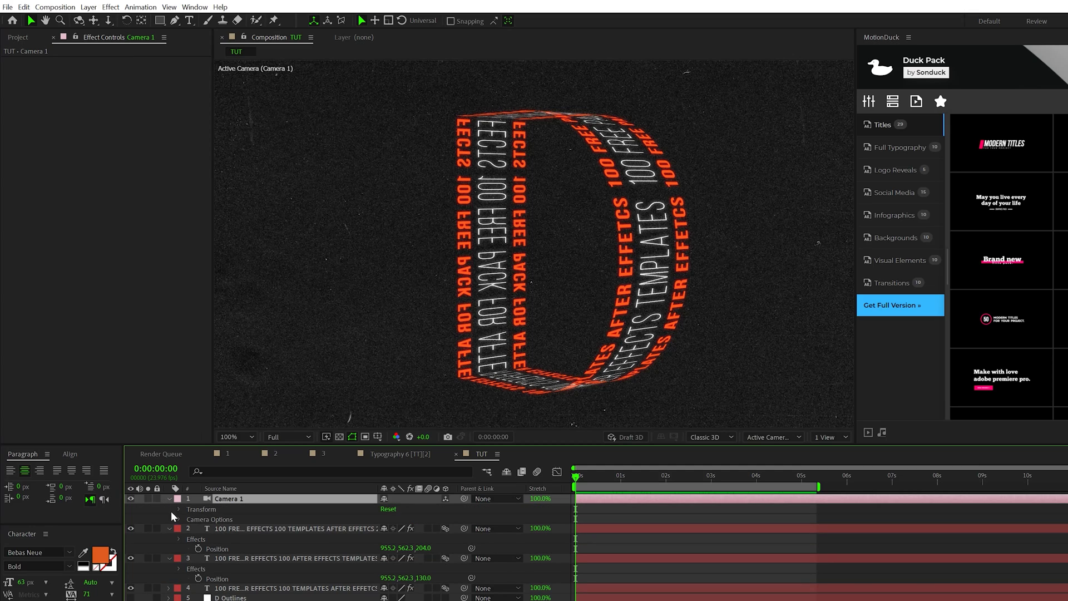
left_click(179, 510)
left_click(198, 518)
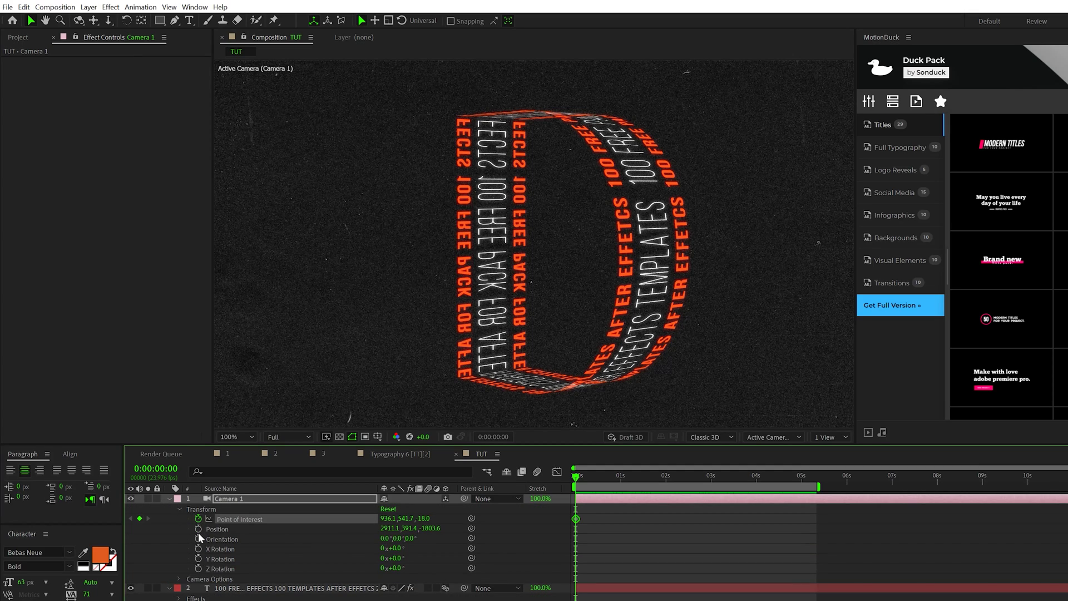
left_click(198, 529)
left_click_drag(587, 514, 665, 523)
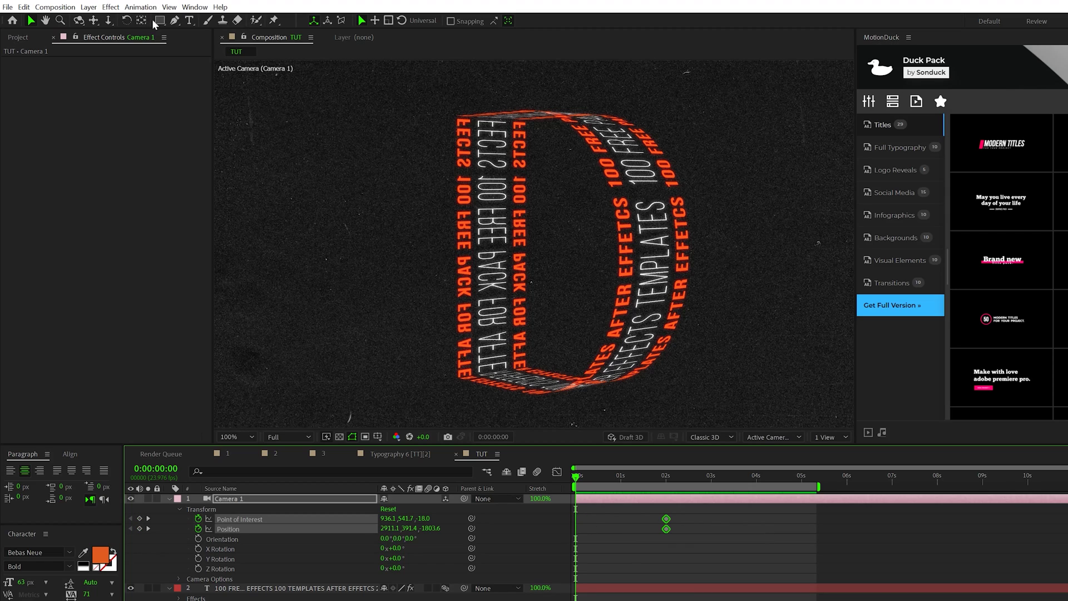
Orbit and move the camera closer until the D faces front, keyframing the new view
key("c")
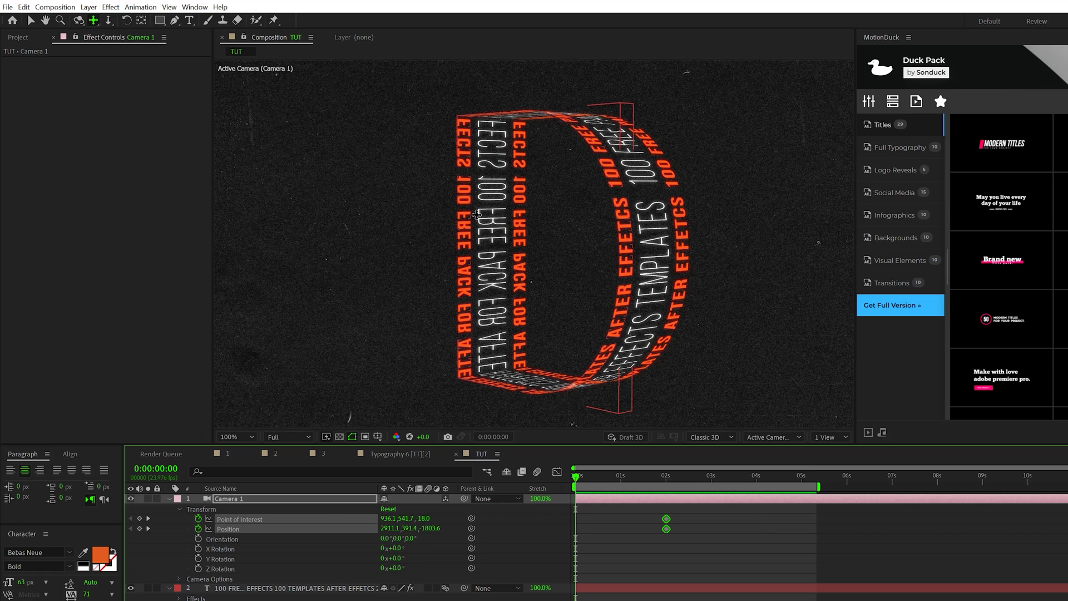
left_click_drag(492, 213, 541, 226)
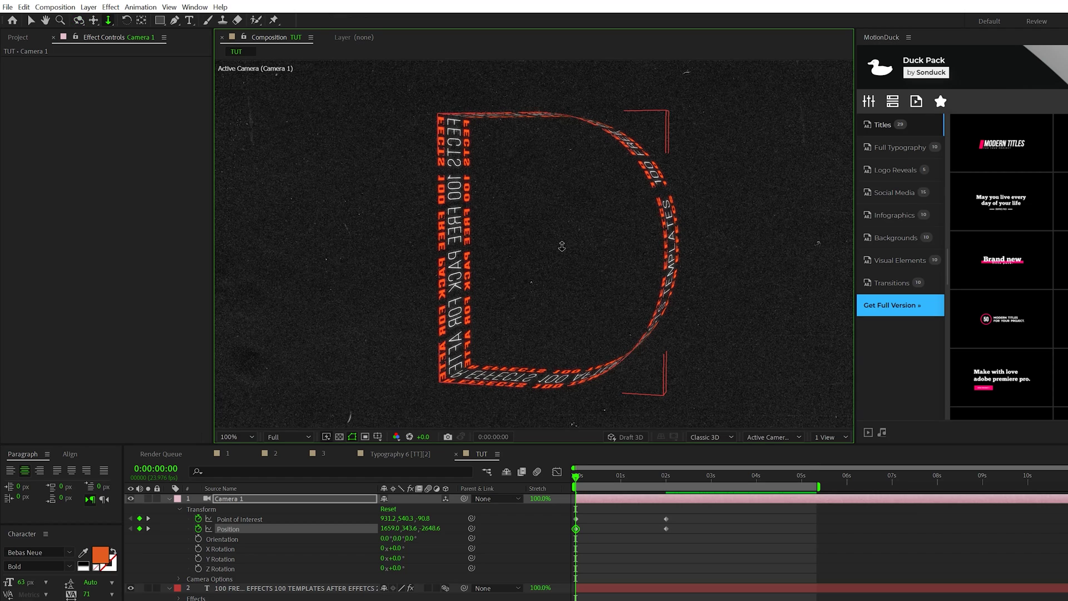
left_click_drag(562, 245, 558, 156)
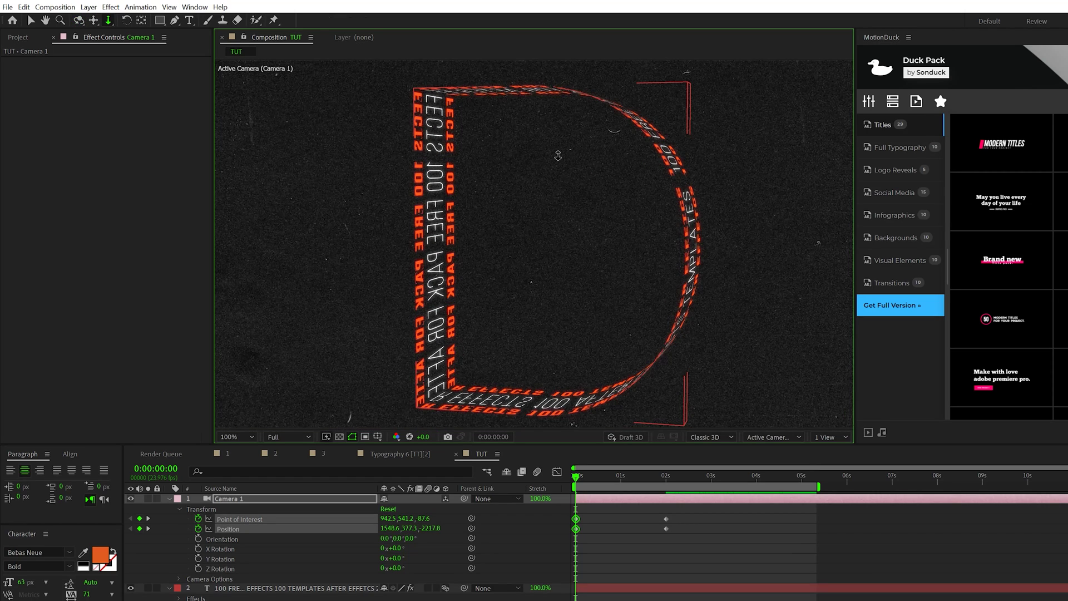
left_click_drag(556, 205, 596, 220)
key("c")
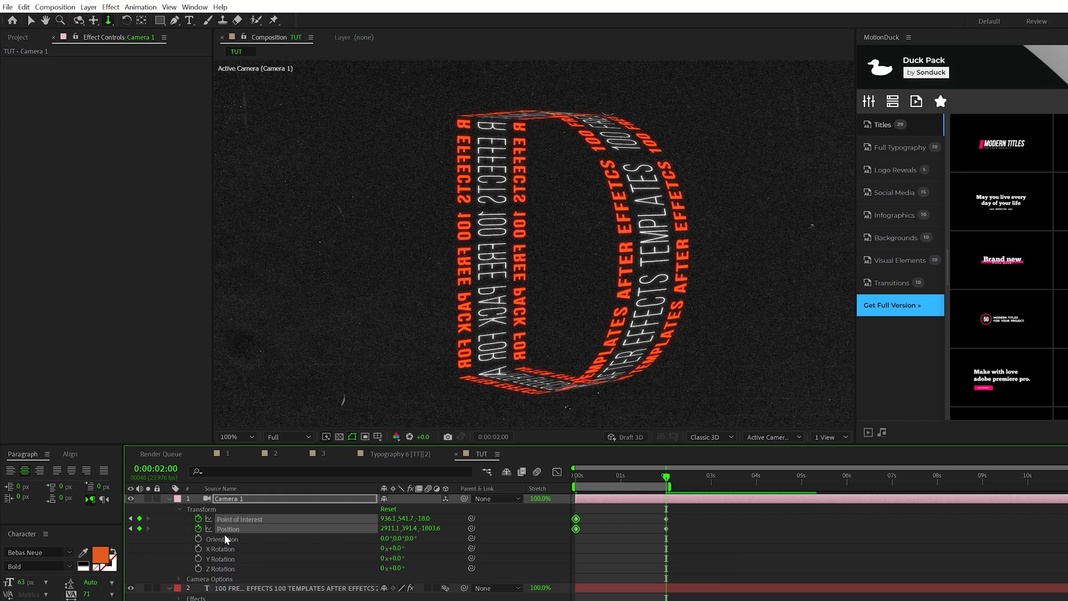
Add loopOut("pingpong") expressions to Camera 1's Point of Interest and Position, then stop the preview
left_click(199, 518, "alt")
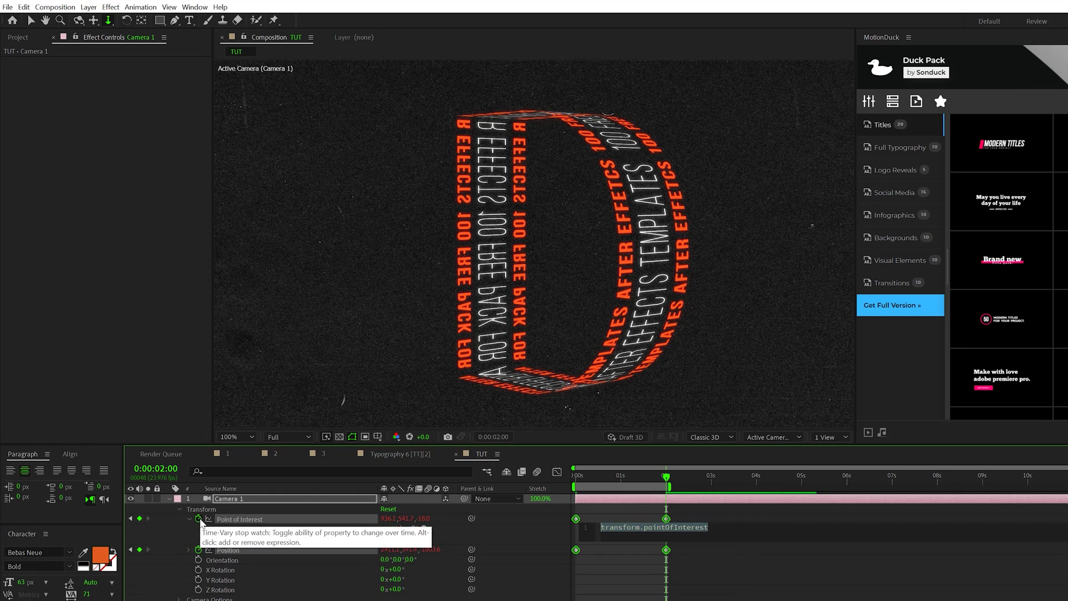
type("loo")
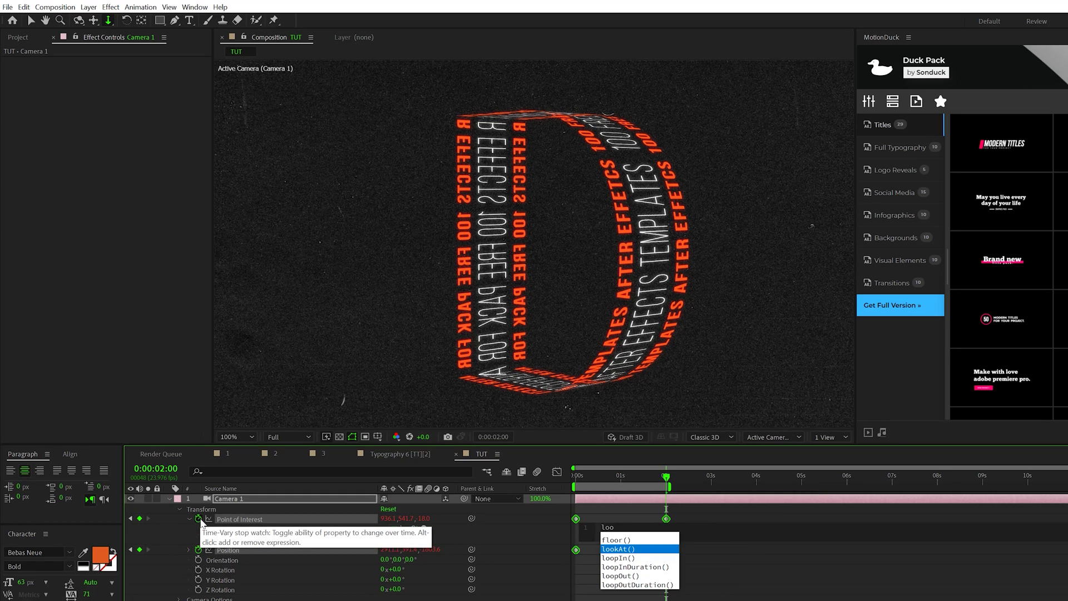
type("pOut(\"pingpong")
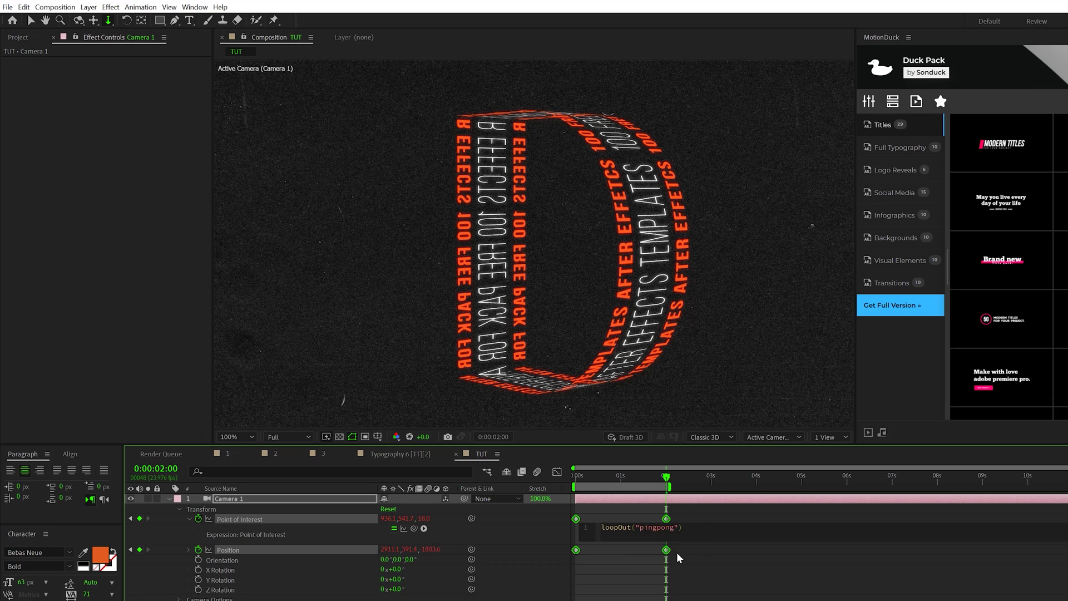
left_click_drag(682, 527, 609, 527)
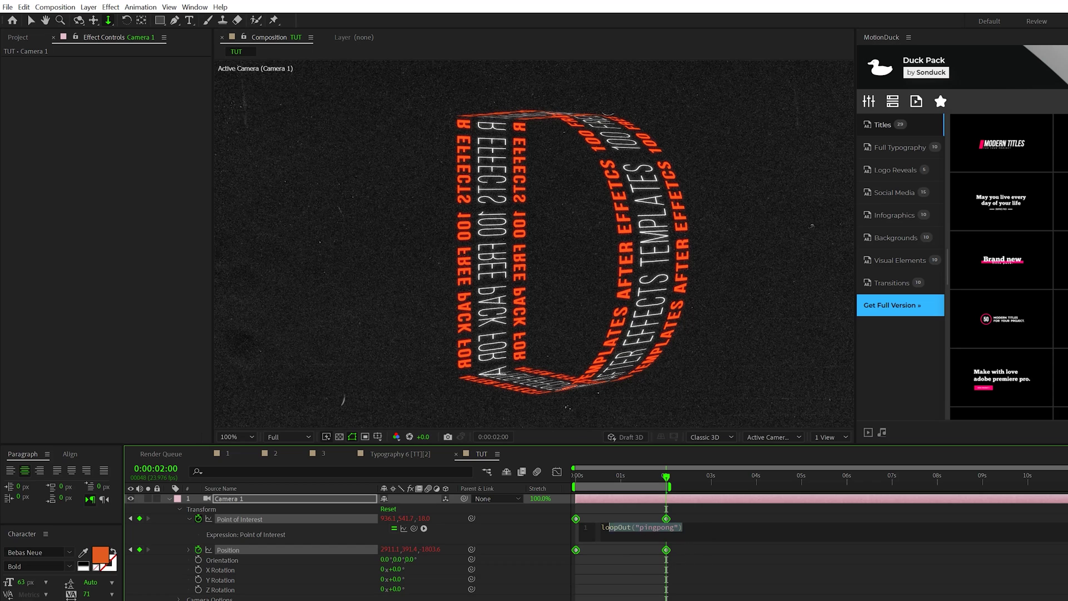
left_click(201, 548, "alt")
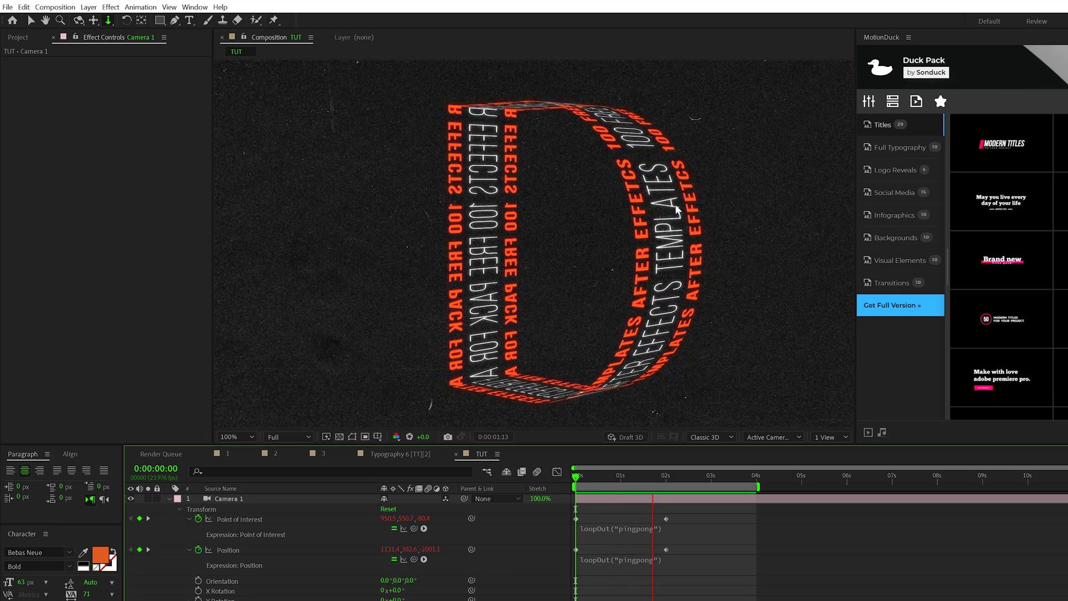
key("space")
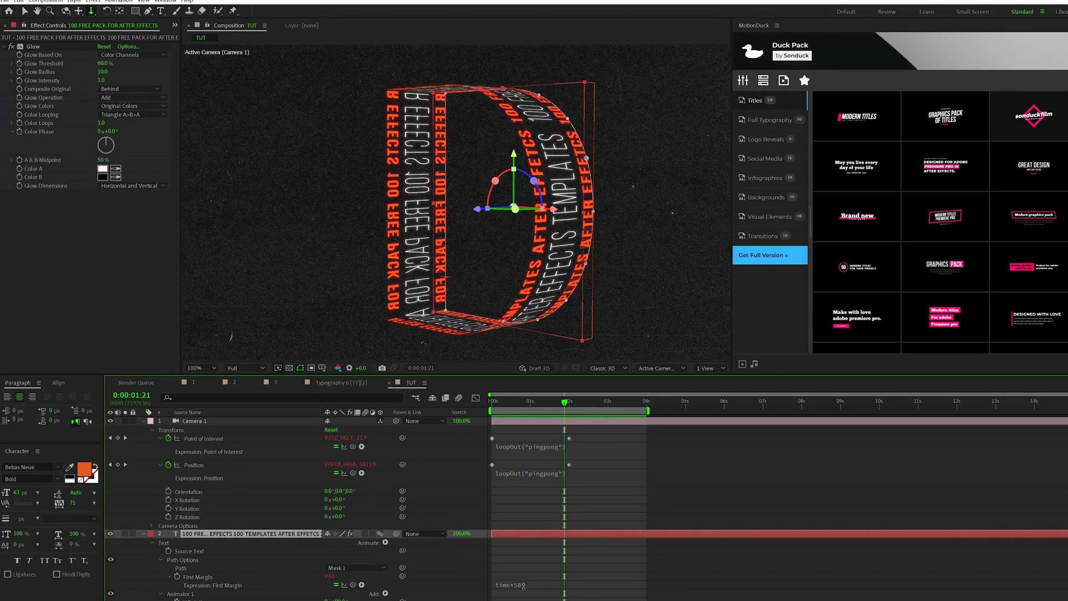
Change the second layer's First Margin expression to time*250
left_click(523, 585)
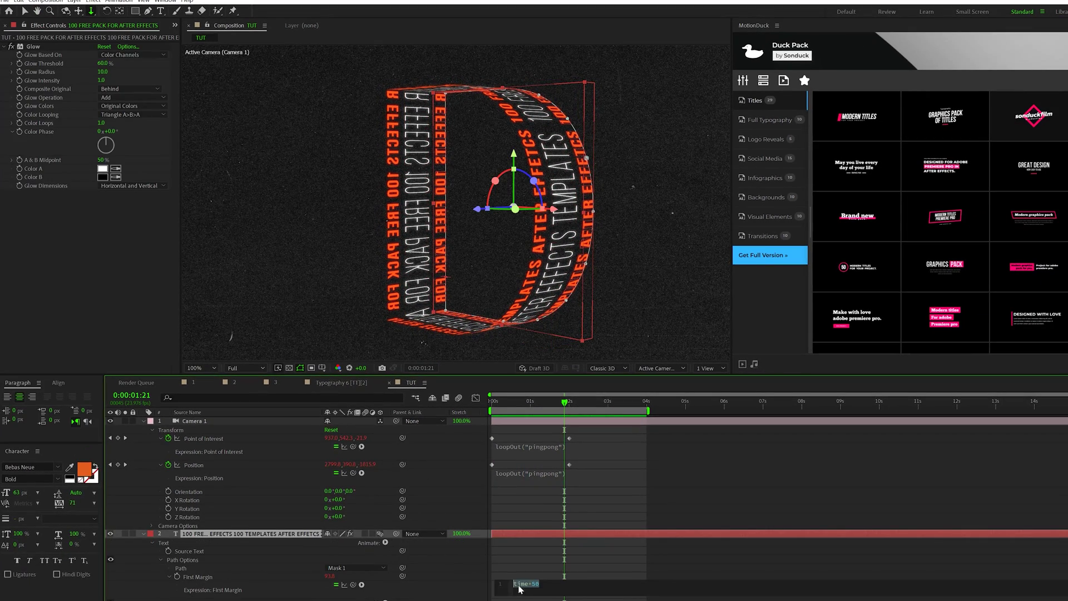
type("2")
left_click(539, 489)
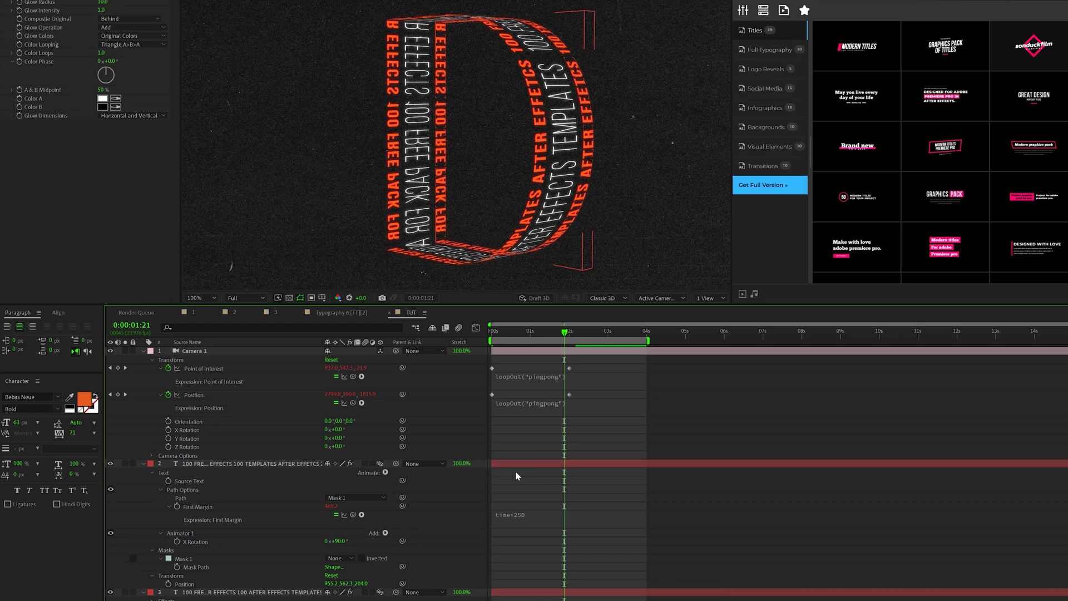
scroll(248, 537, "down", 2)
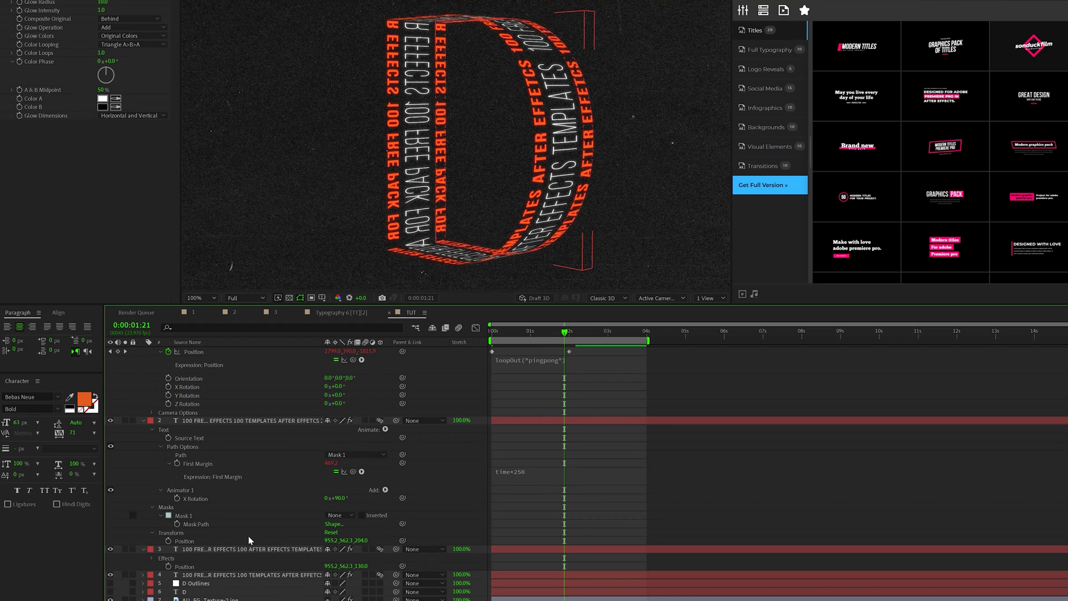
Change the third layer's First Margin expression to time*-250, then select the fourth layer
left_click(284, 551)
key("u")
key("u")
scroll(279, 552, "down", 5)
left_click(518, 500)
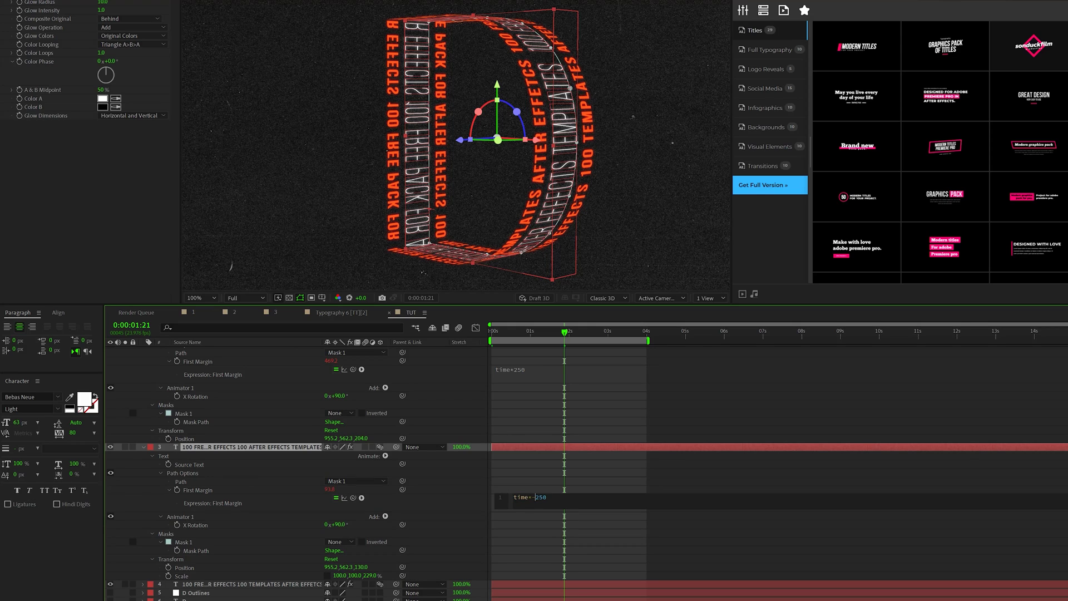
left_click(548, 471)
scroll(302, 442, "down", 1)
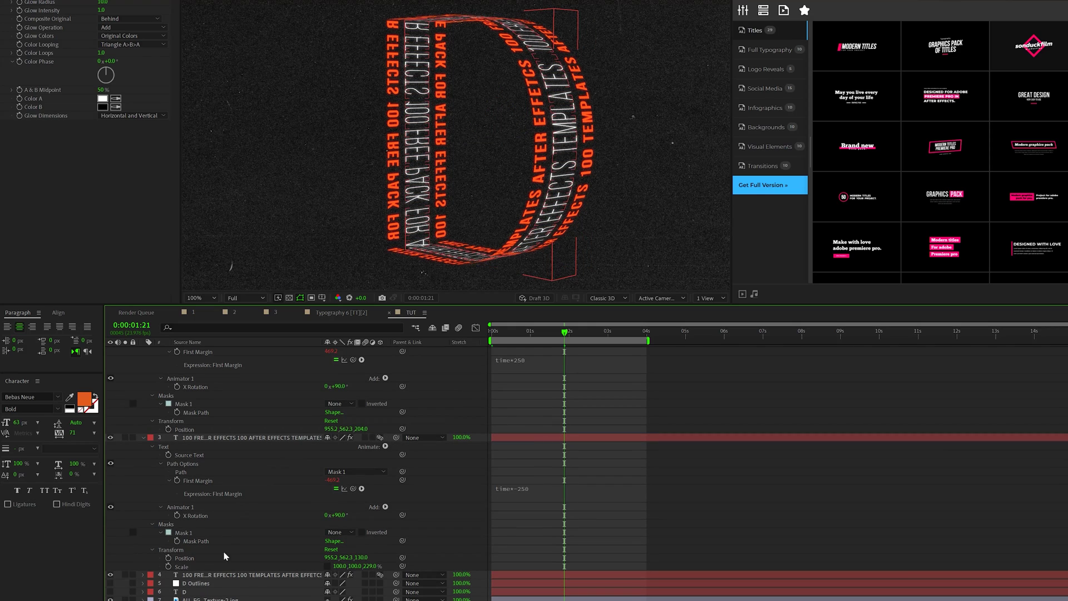
left_click(223, 575)
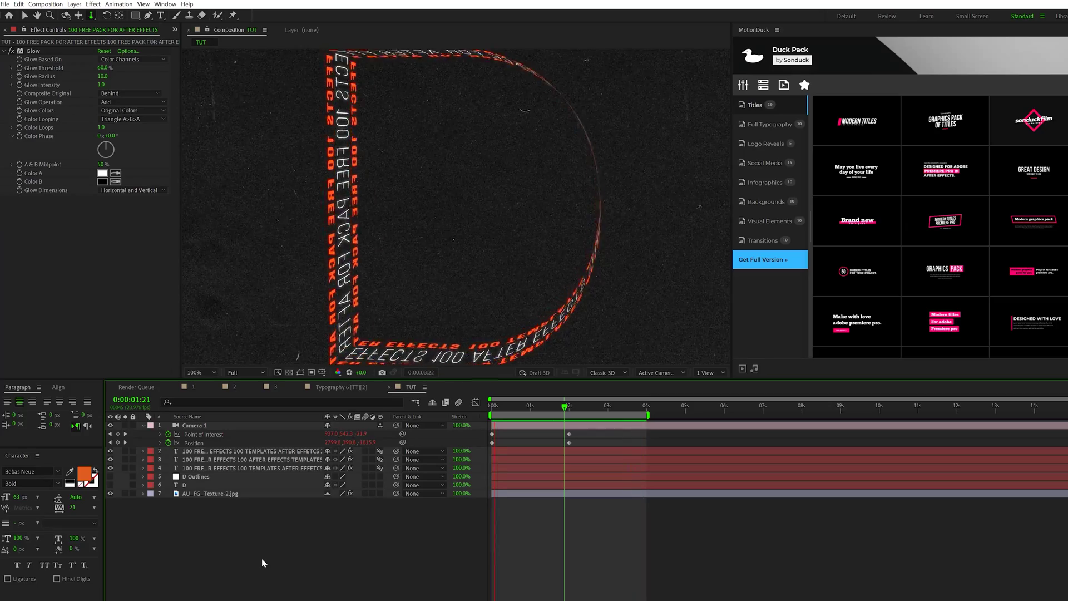